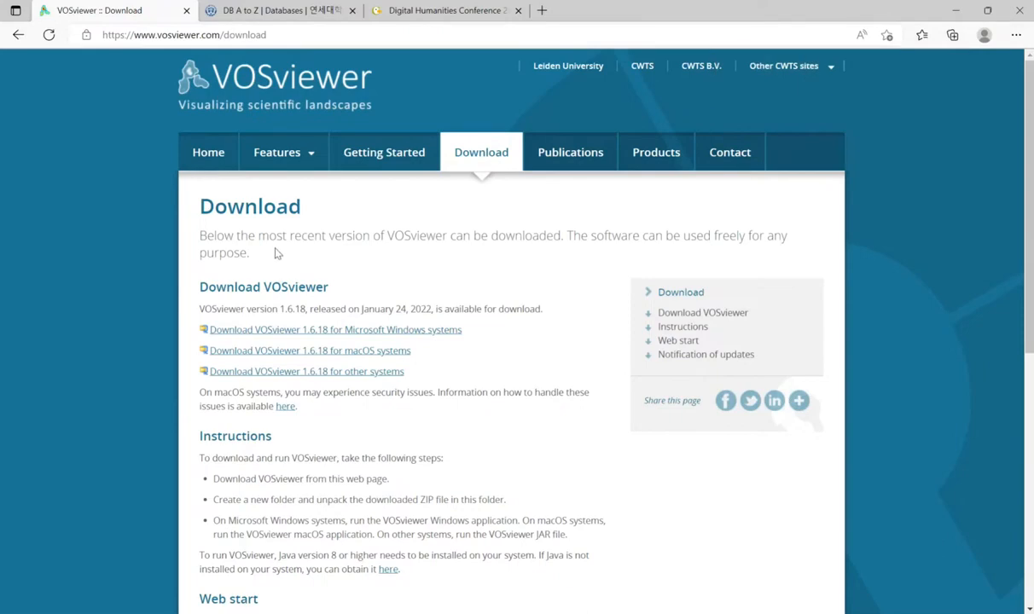
Step: Go to the Yonsei University Library home page in the open library tab and find the browse-by-resource-type section
left_click(289, 10)
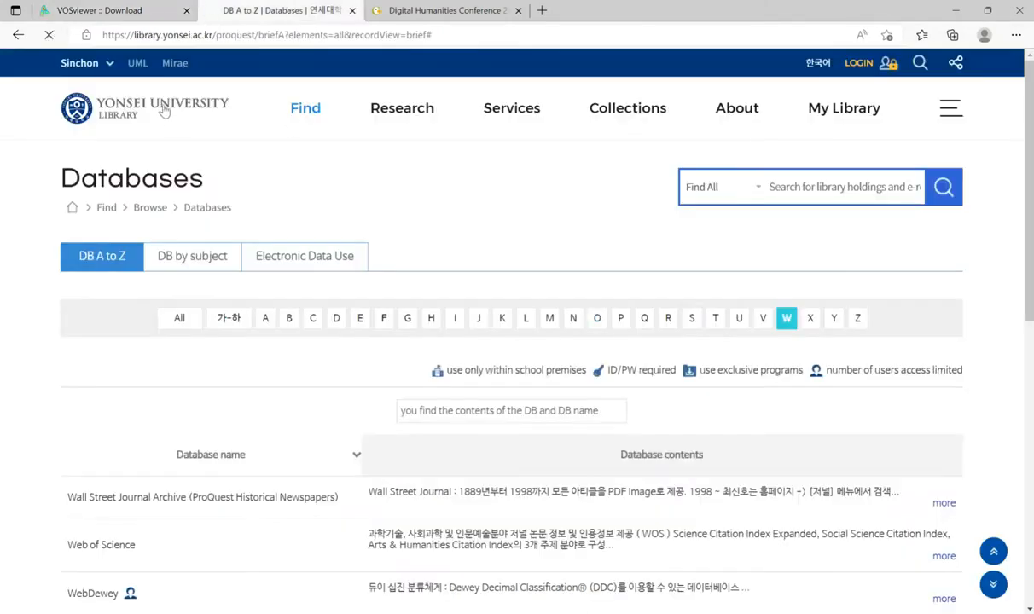
left_click(156, 110)
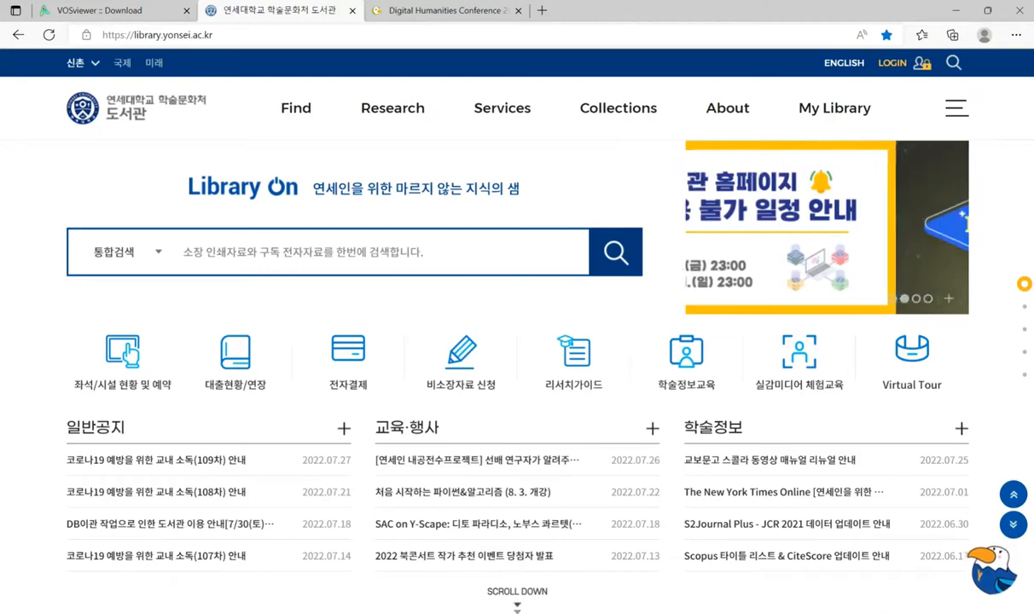
scroll(595, 192, "down", 1)
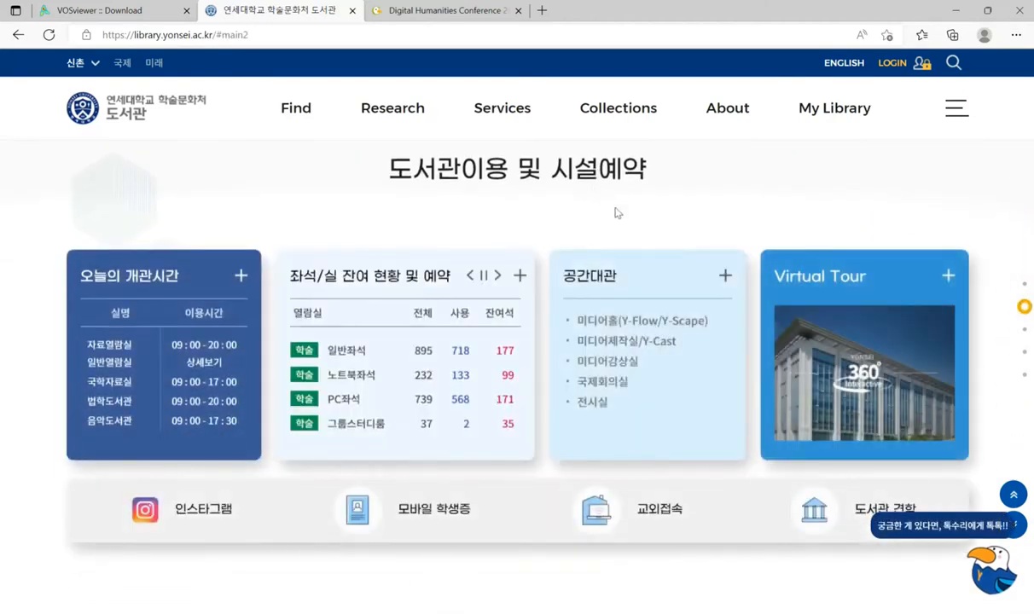
scroll(610, 203, "up", 1)
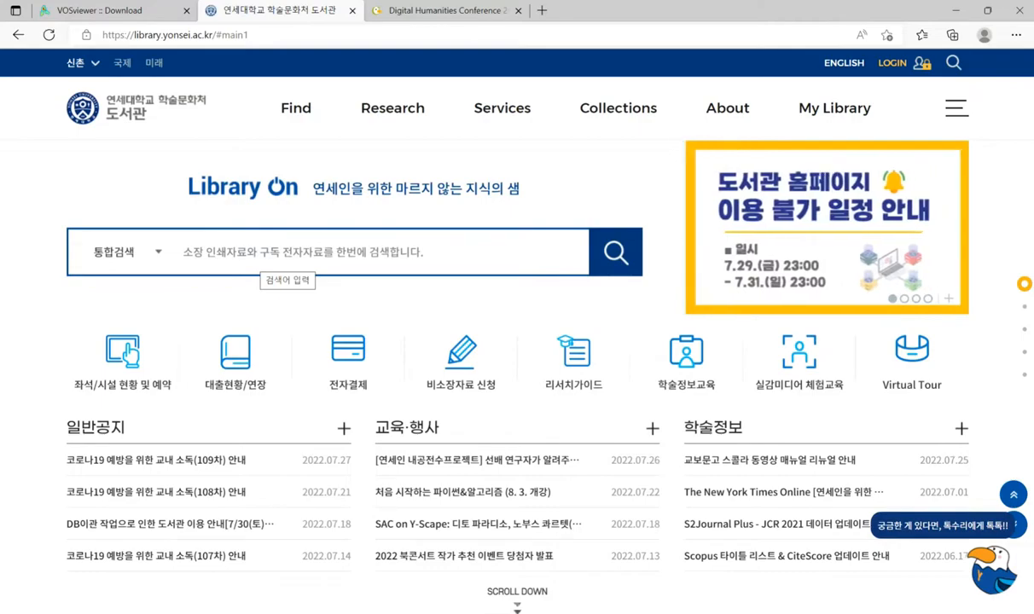
scroll(252, 257, "down", 1)
scroll(260, 264, "down", 1)
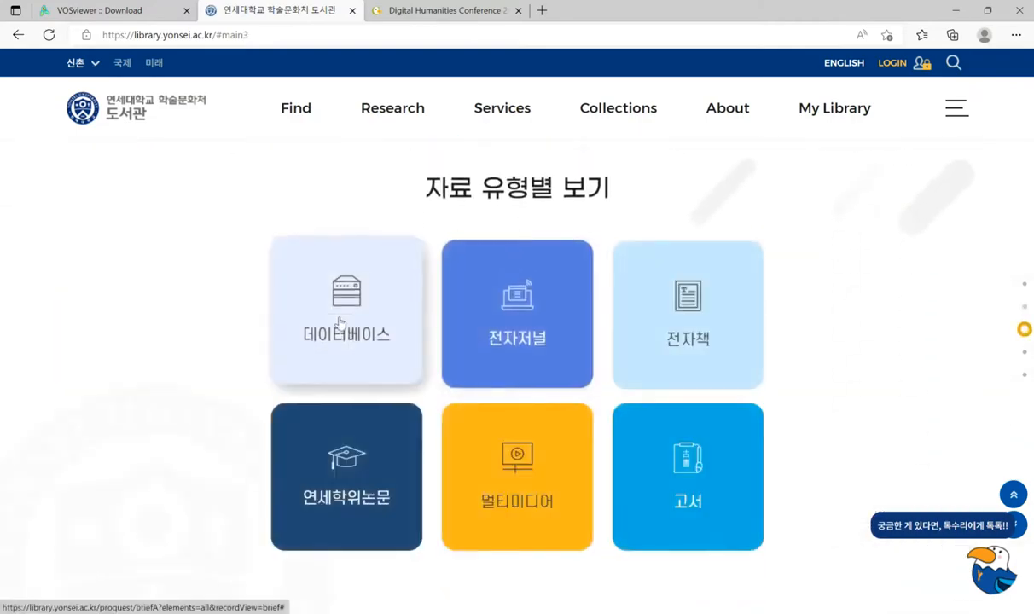
Step: Switch the library site to English and open its database listing
left_click(844, 63)
scroll(286, 471, "down", 1)
scroll(307, 465, "down", 1)
left_click(323, 350)
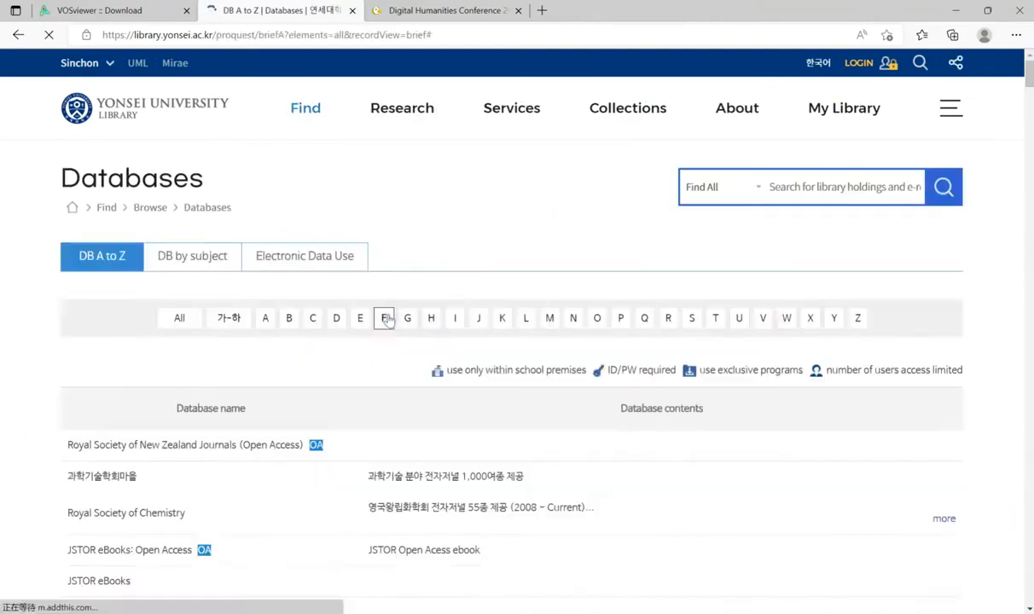
Step: Open Web of Science from the library's databases starting with W and set its interface language to English
left_click(786, 318)
scroll(171, 461, "down", 1)
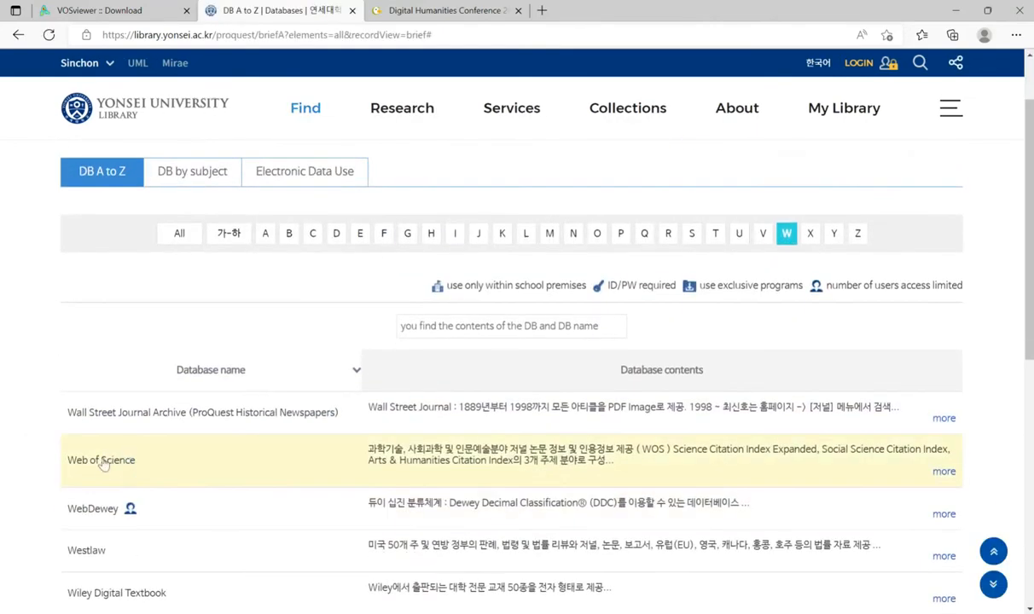
left_click(103, 459)
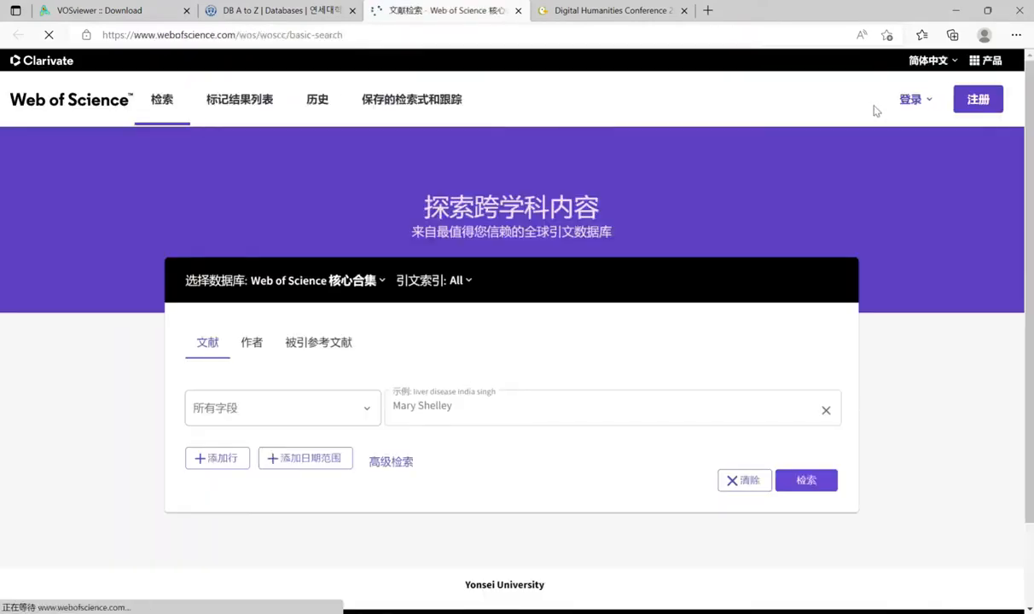
left_click(939, 59)
left_click(840, 143)
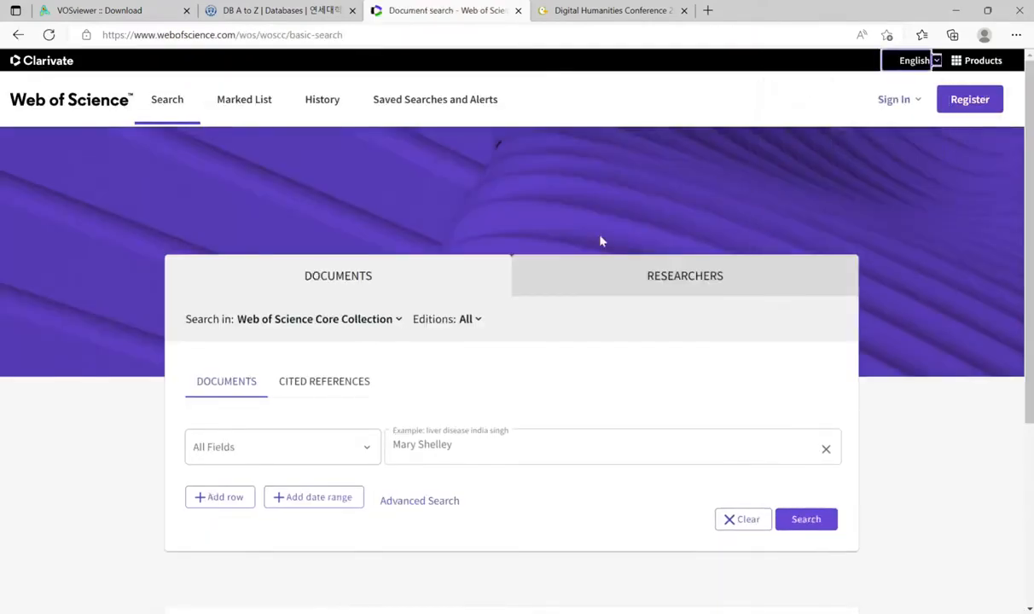
Step: Search the Web of Science Core Collection documents for Mary Shelley in all fields
scroll(515, 395, "down", 1)
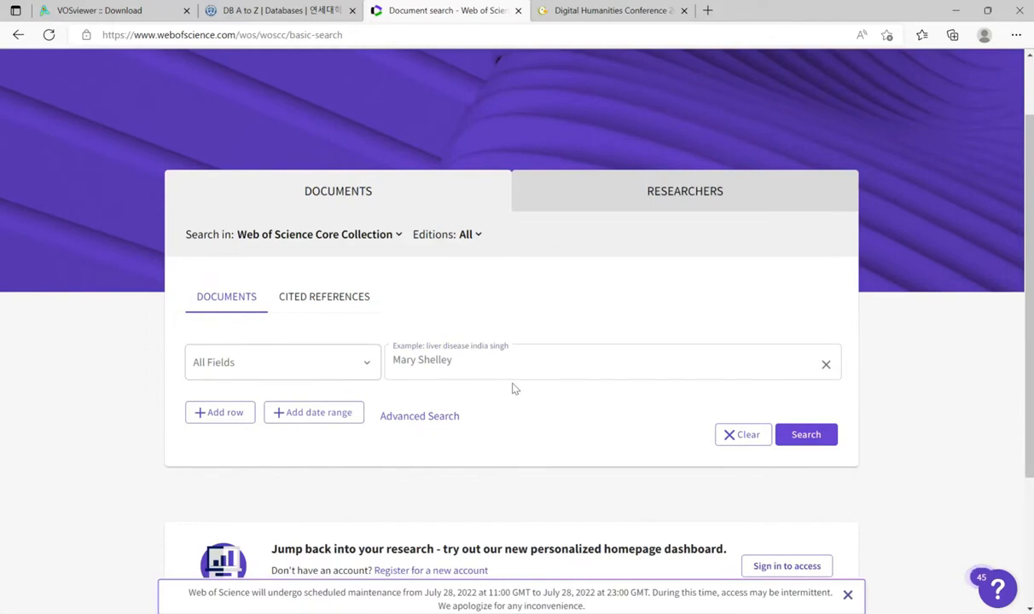
left_click(514, 363)
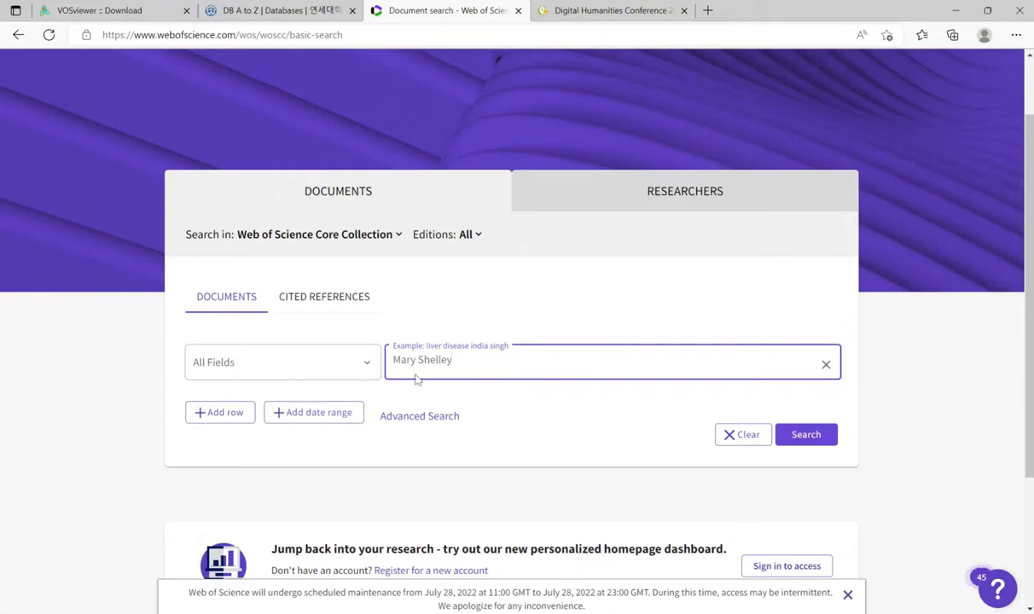
left_click(806, 437)
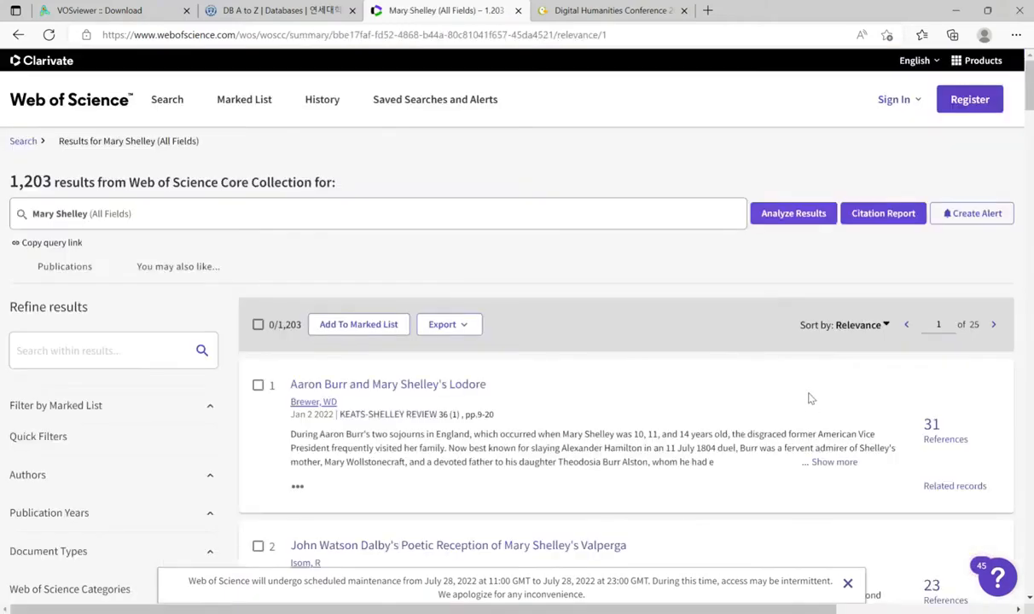
Step: Select all records on each of the result pages 1 through 11
scroll(518, 229, "down", 1)
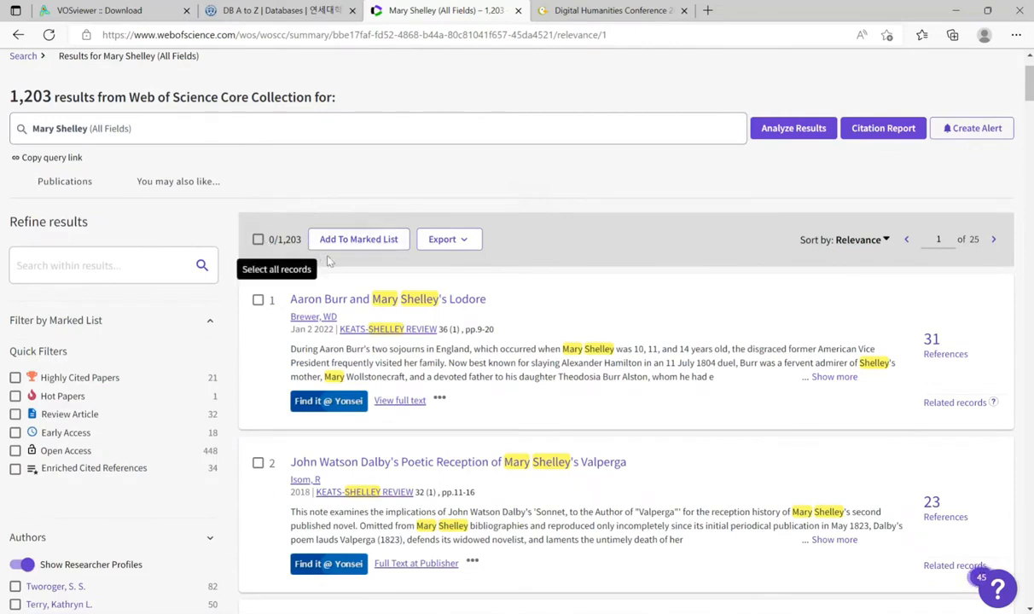
left_click(258, 239)
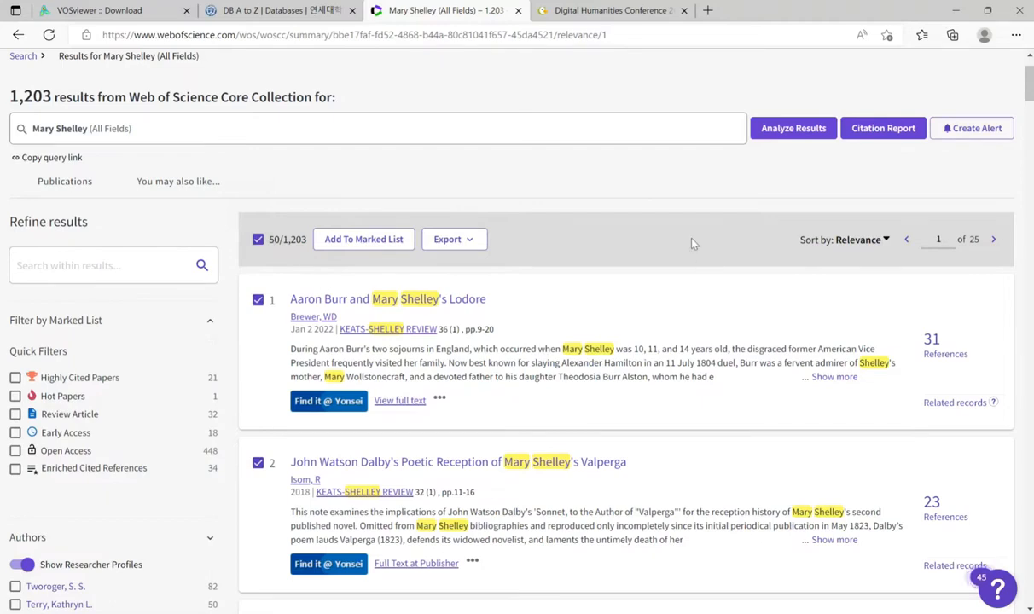
left_click(994, 243)
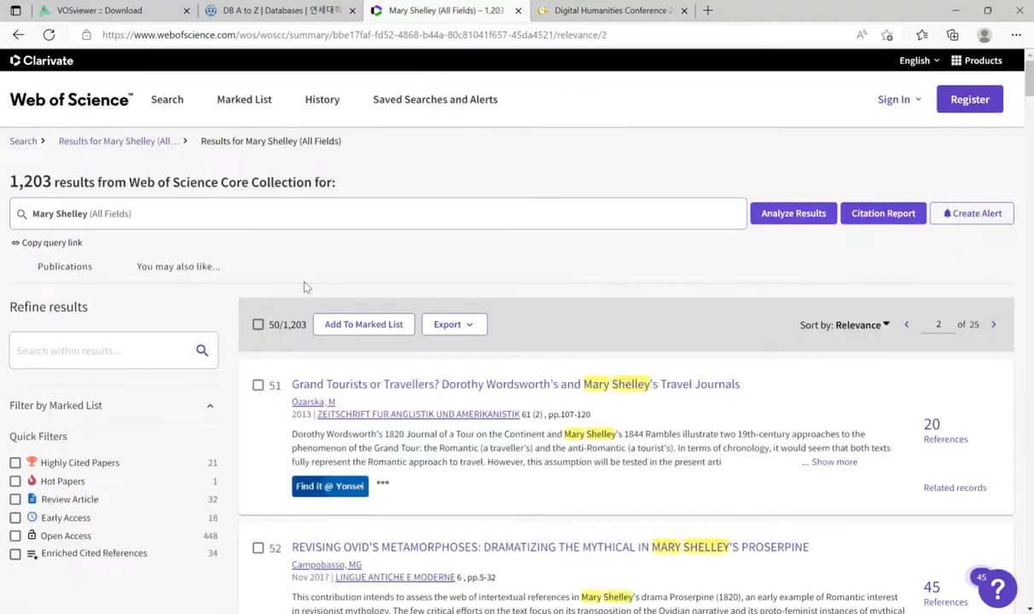
left_click(257, 324)
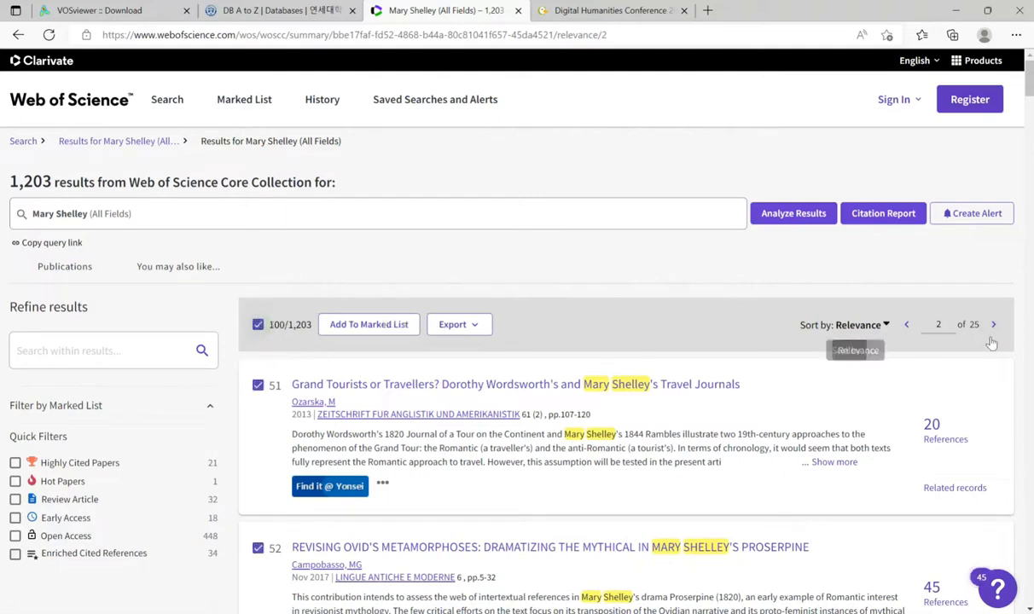
left_click(993, 325)
left_click(258, 325)
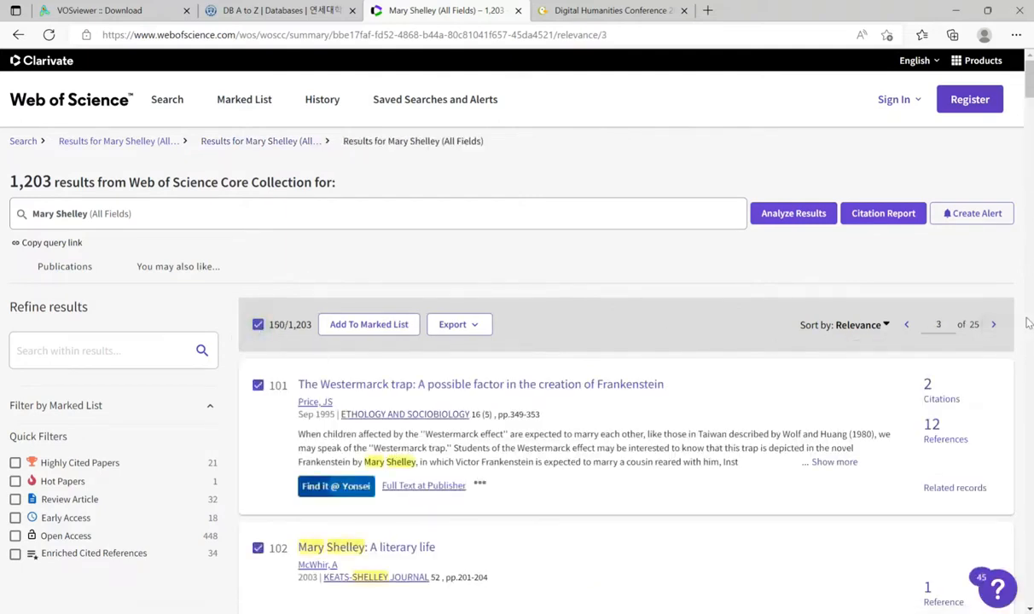
left_click(993, 325)
left_click(258, 324)
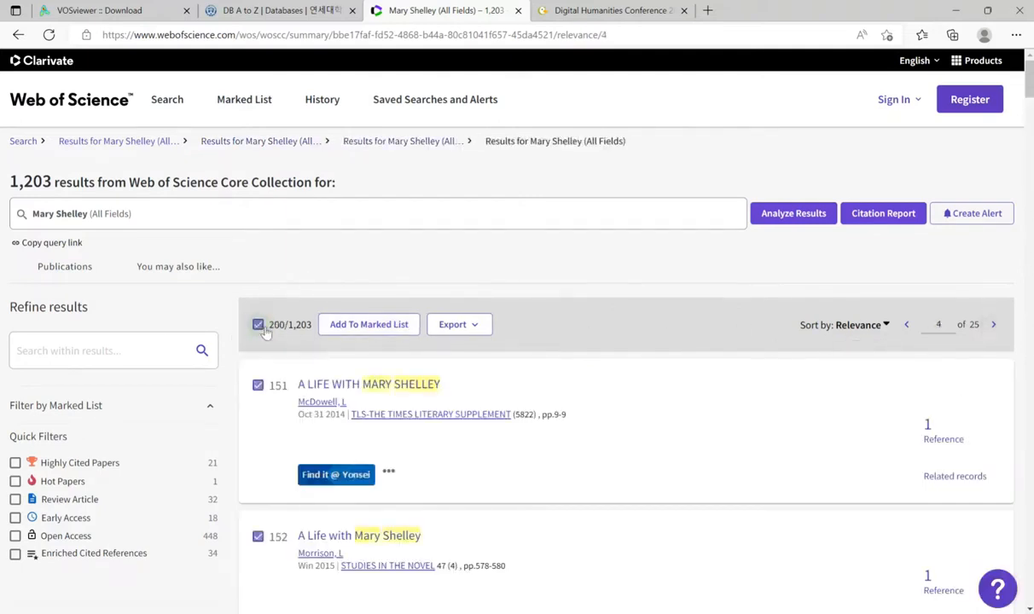
left_click(993, 324)
left_click(257, 325)
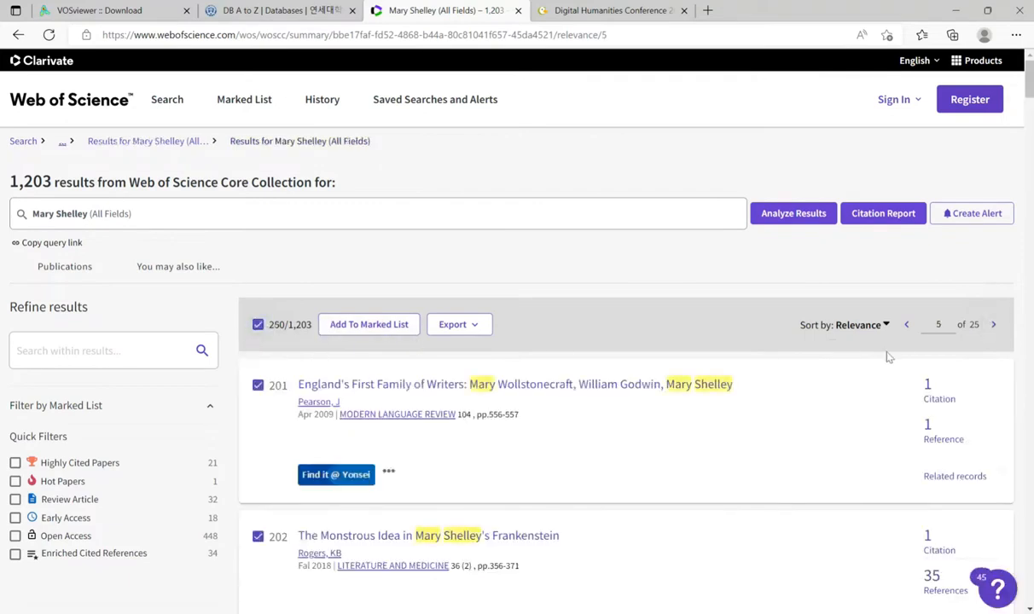
left_click(993, 325)
left_click(258, 325)
left_click(993, 324)
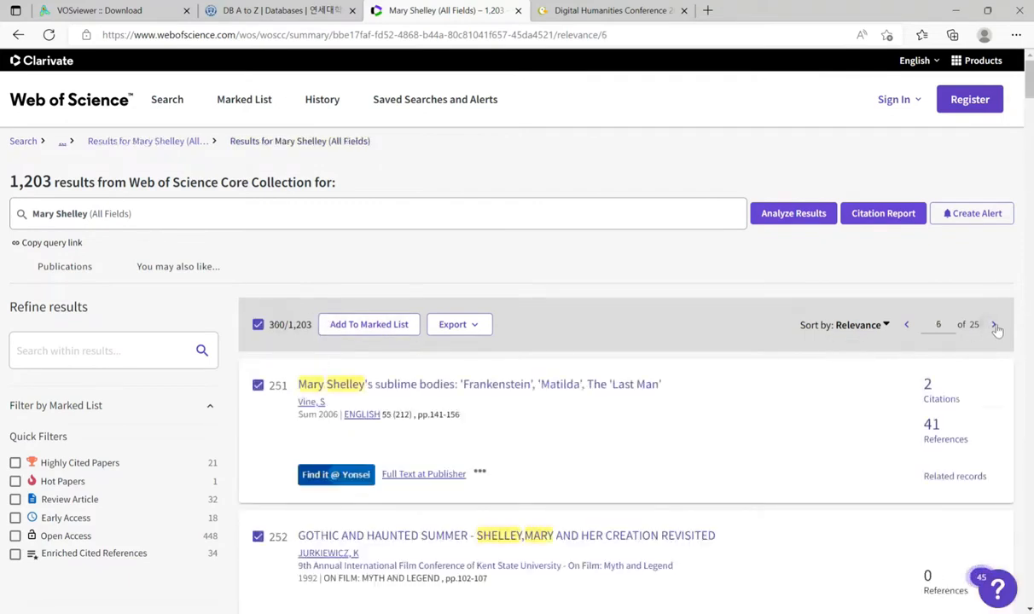
left_click(258, 324)
left_click(993, 324)
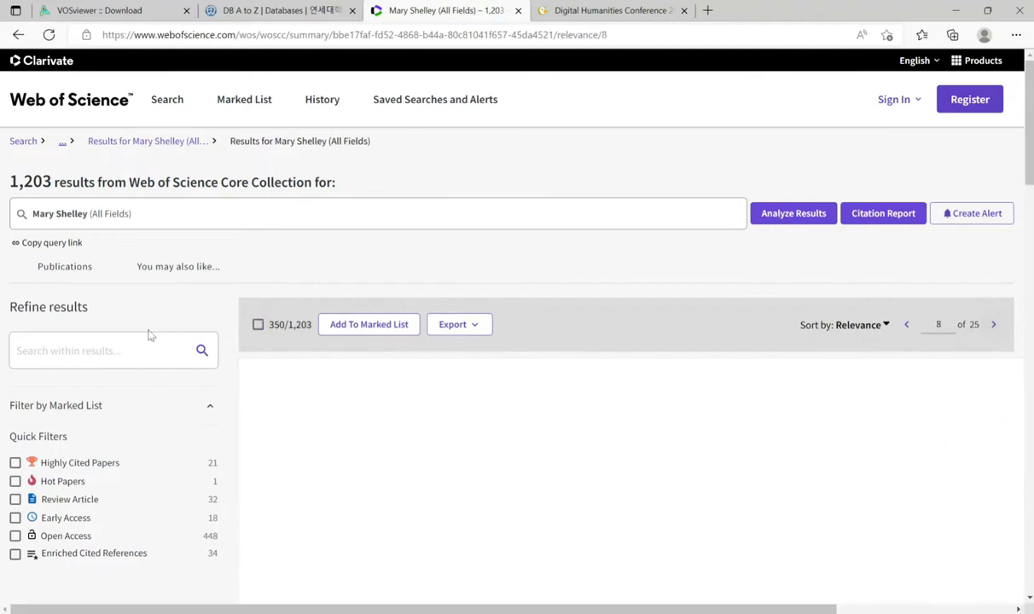
left_click(258, 324)
left_click(993, 324)
left_click(258, 324)
left_click(993, 324)
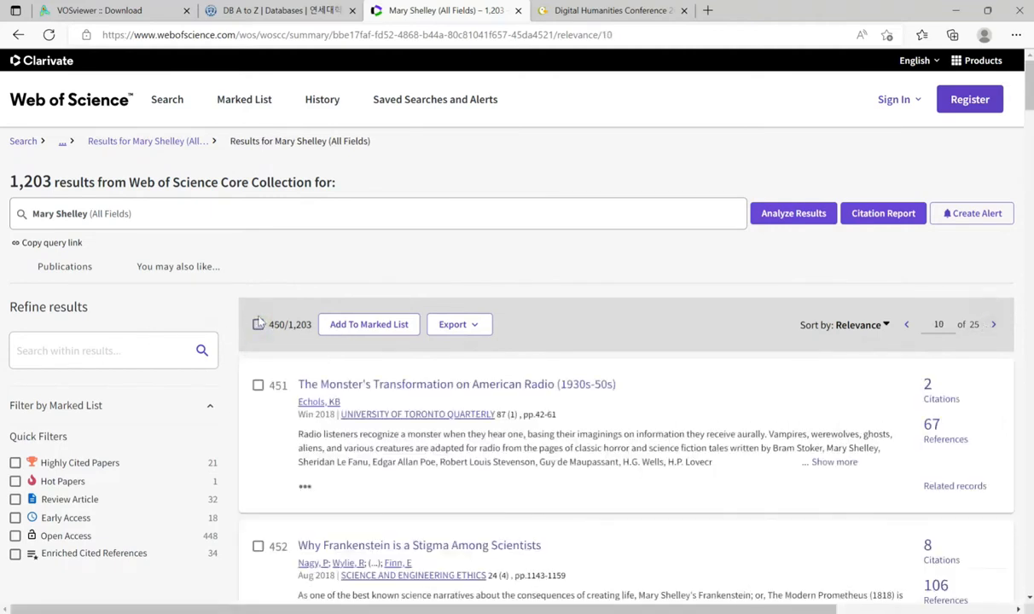
left_click(258, 325)
left_click(994, 324)
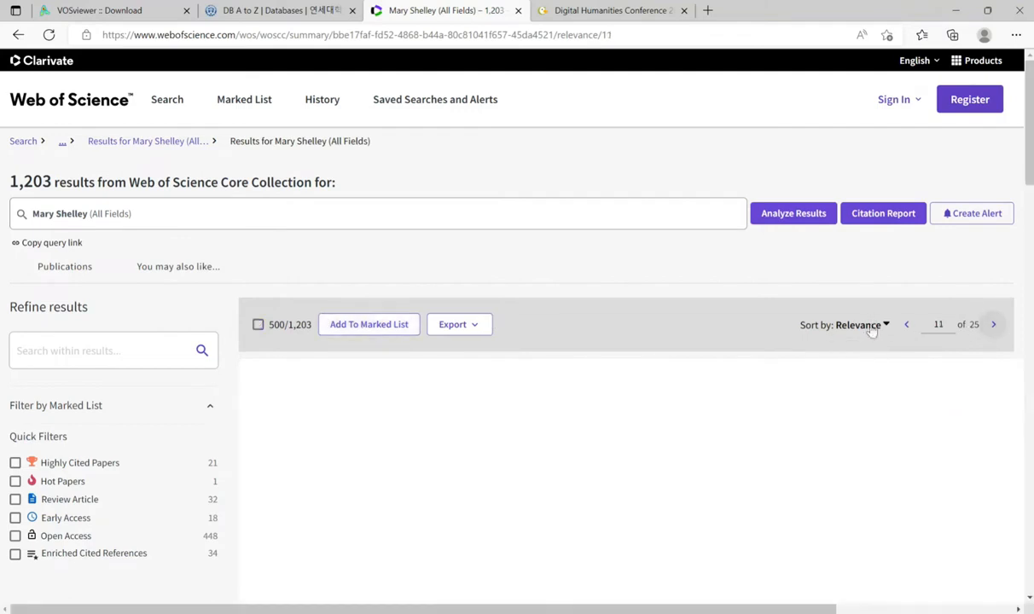
left_click(258, 324)
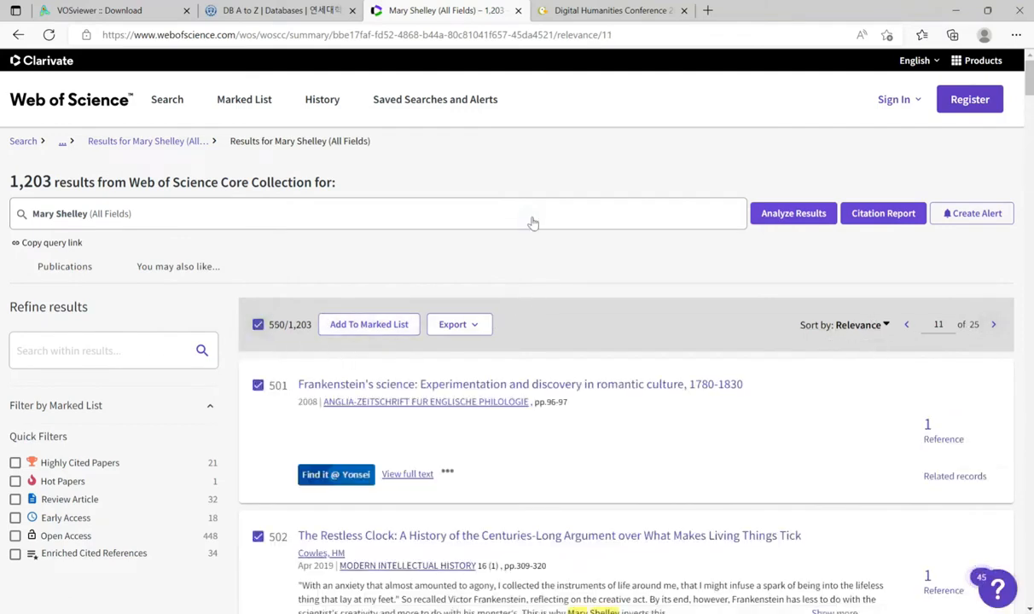
Step: Deselect records 503, 508, 512, 514 and 515 on results page 11
scroll(536, 240, "down", 1)
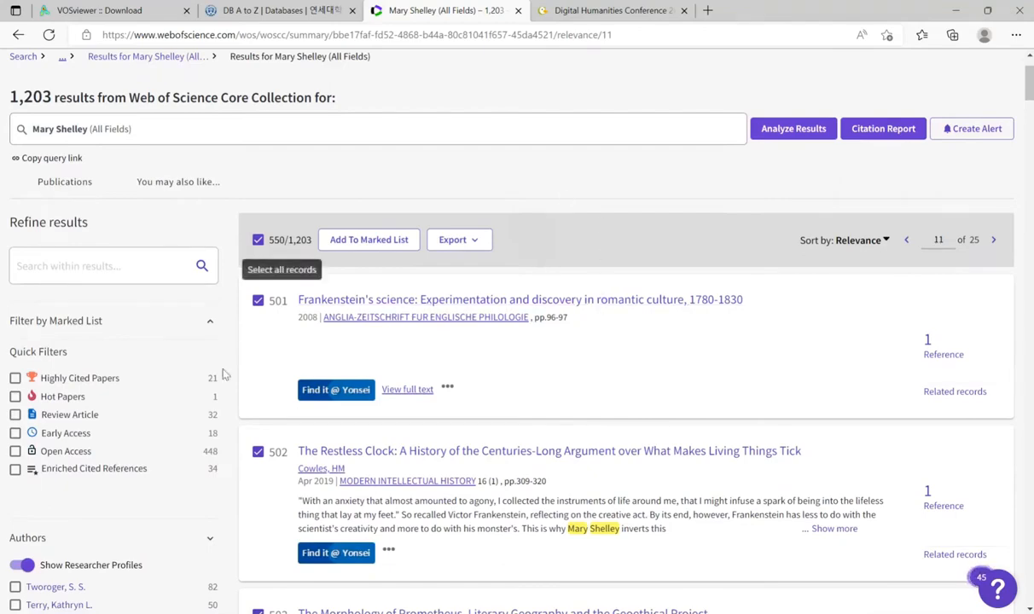
scroll(539, 378, "down", 4)
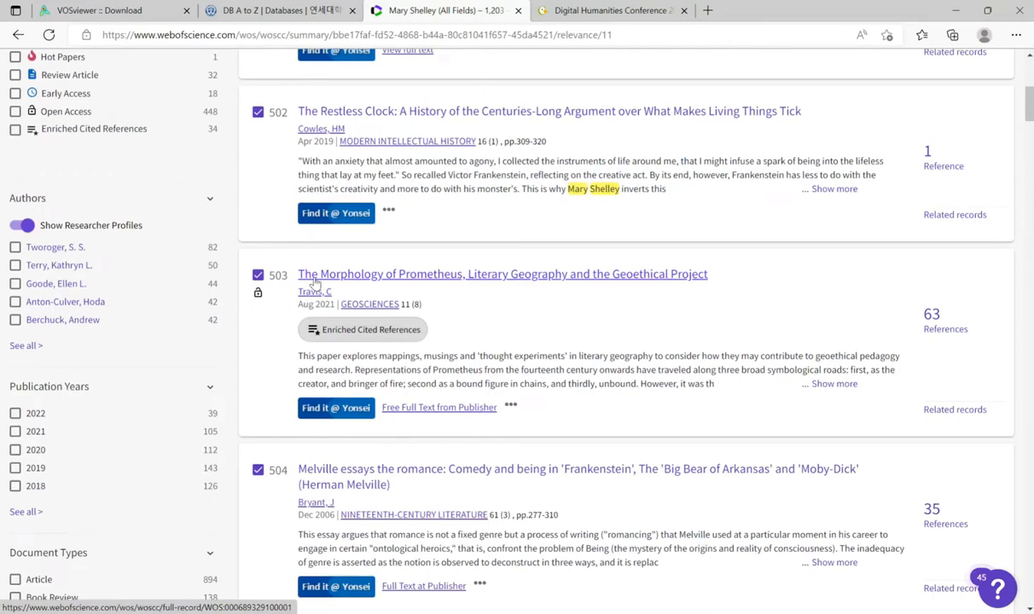
left_click(258, 275)
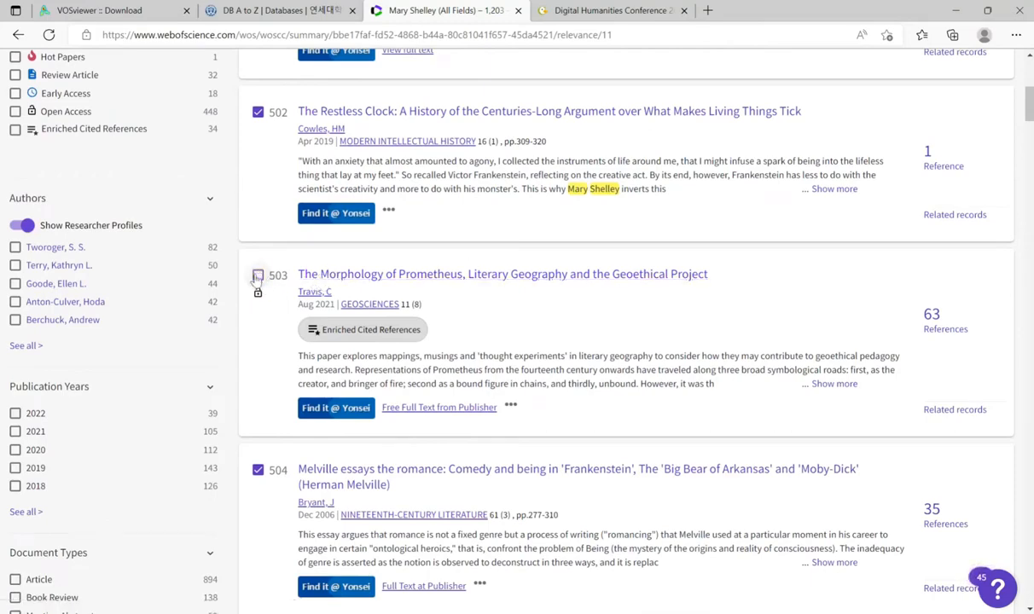
scroll(317, 458, "down", 5)
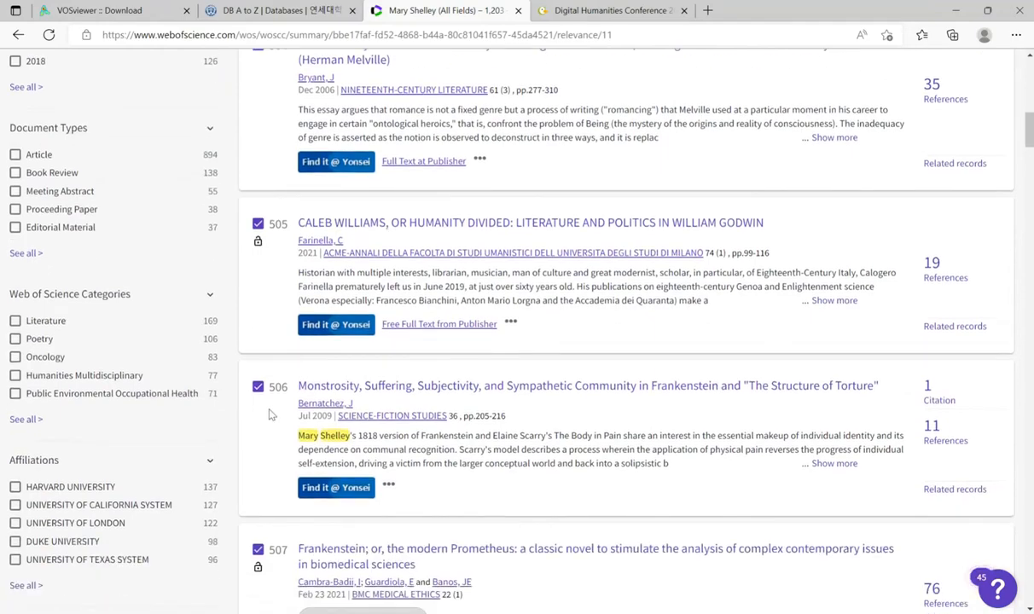
scroll(269, 414, "down", 2)
scroll(267, 407, "down", 3)
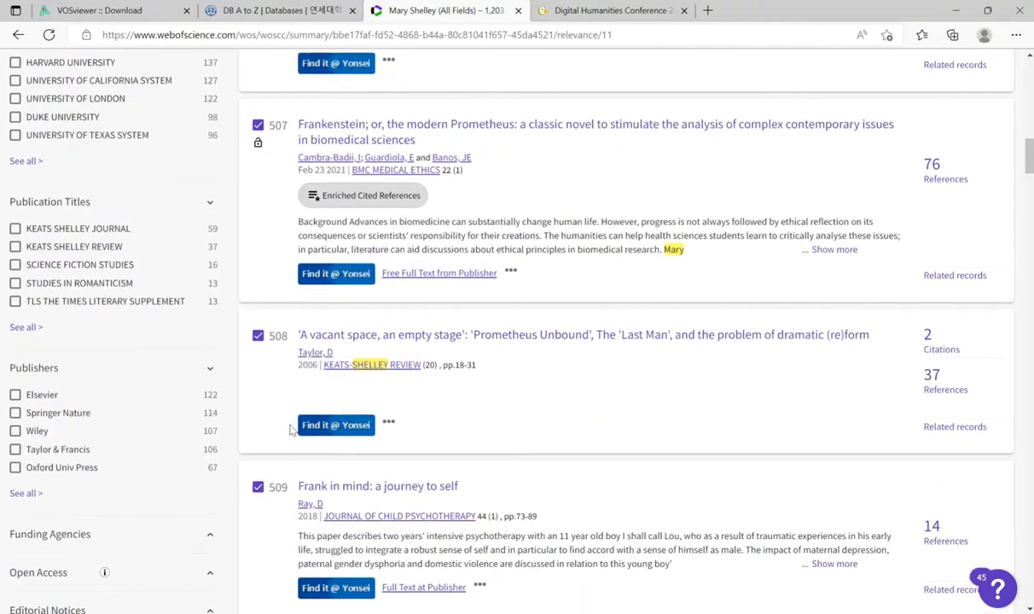
scroll(284, 388, "down", 2)
left_click(257, 165)
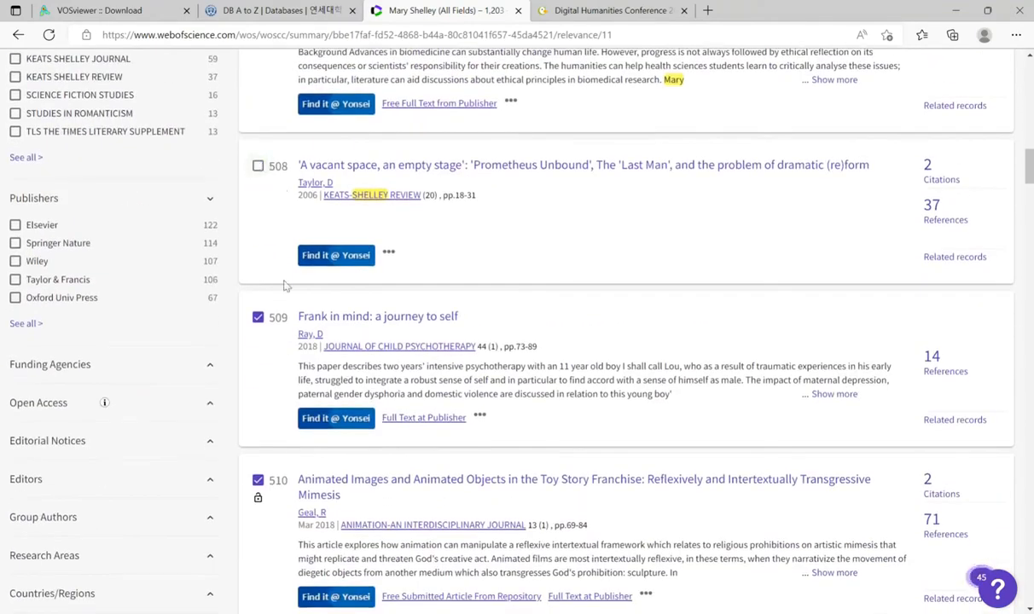
scroll(250, 419, "down", 4)
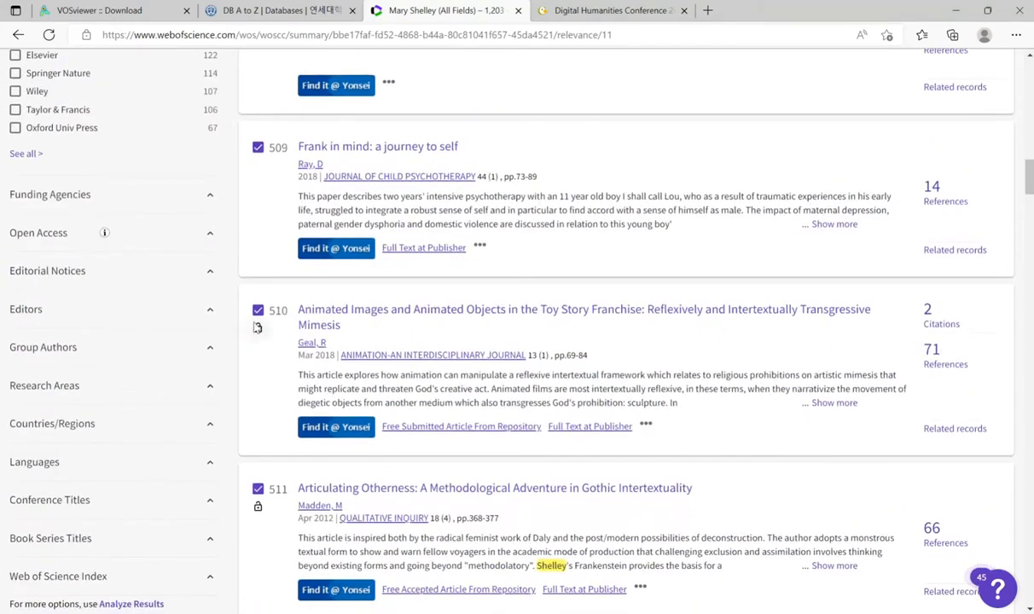
scroll(260, 359, "down", 1)
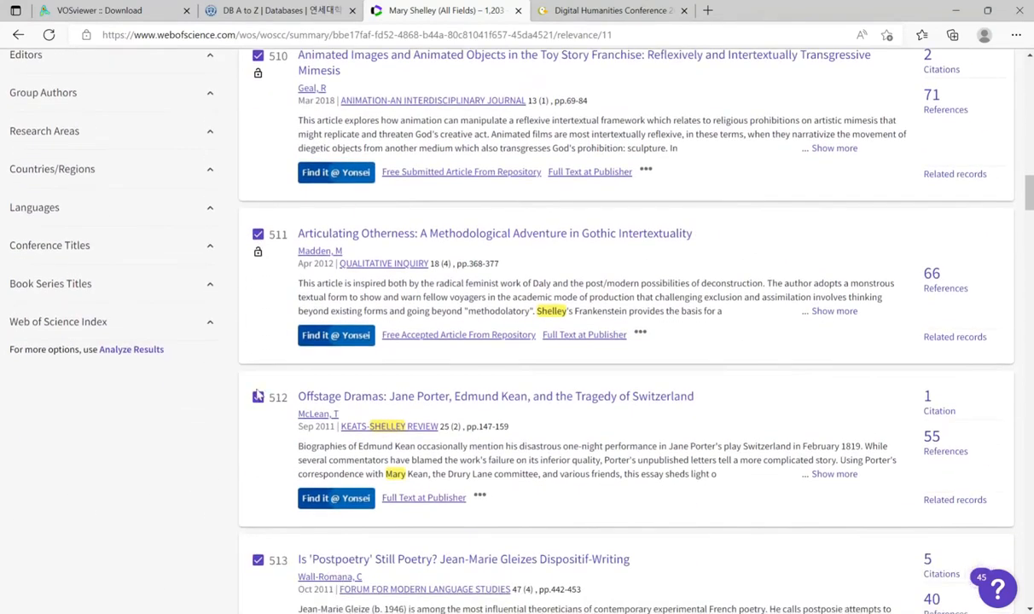
left_click(256, 397)
scroll(270, 447, "down", 2)
scroll(269, 478, "down", 2)
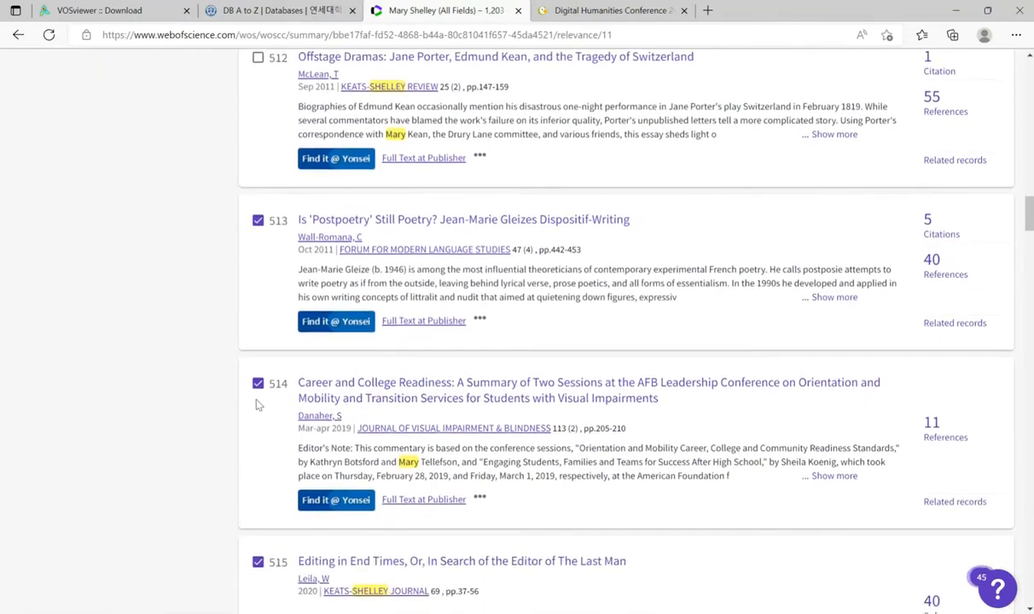
left_click(257, 383)
scroll(281, 483, "down", 1)
left_click(257, 475)
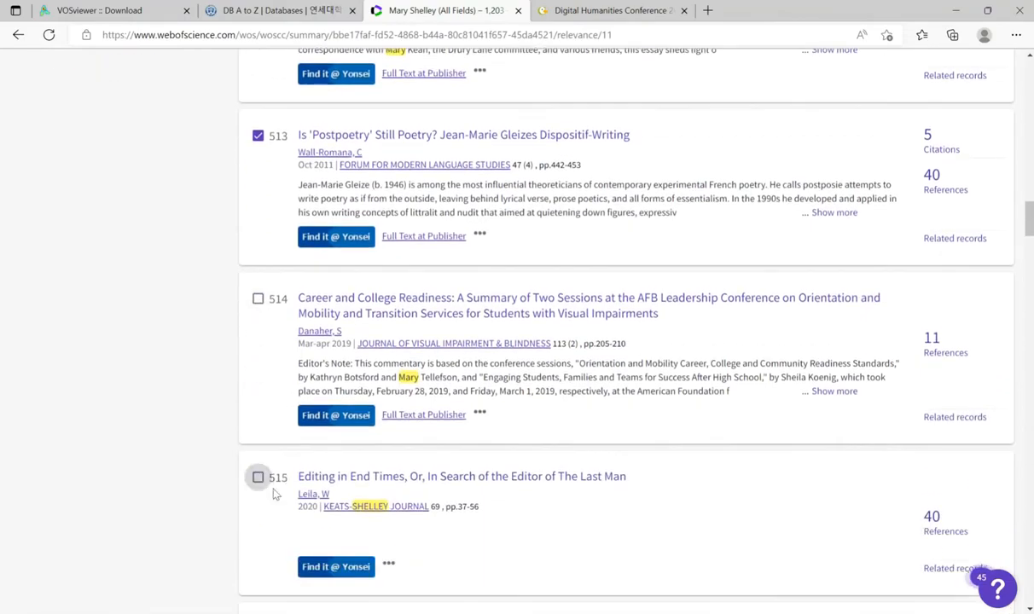
scroll(264, 478, "down", 3)
scroll(258, 386, "up", 20)
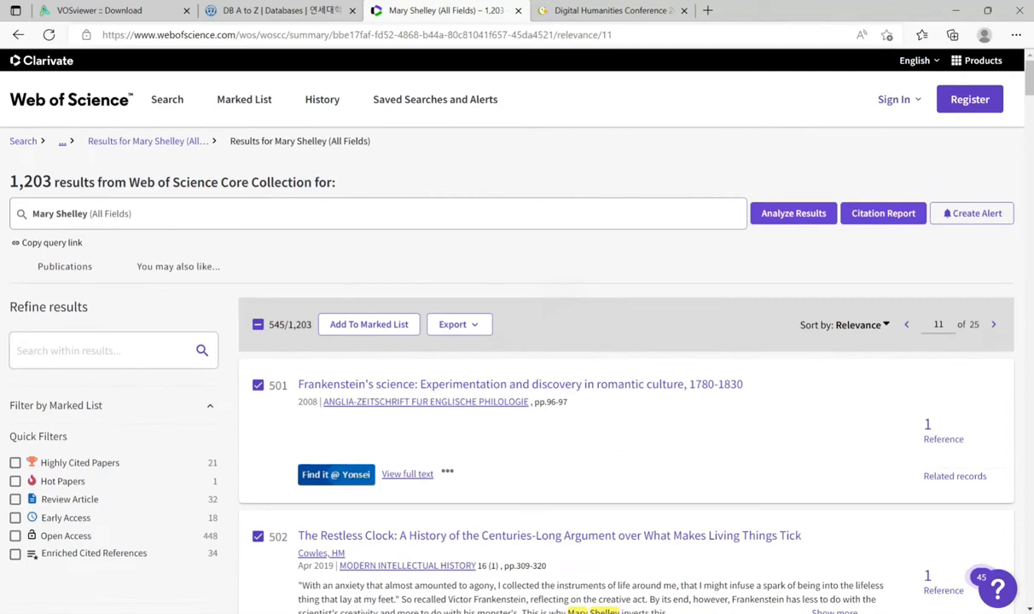
Step: Export the 545 selected records to a RIS file with Full Record as the record content
left_click(993, 324)
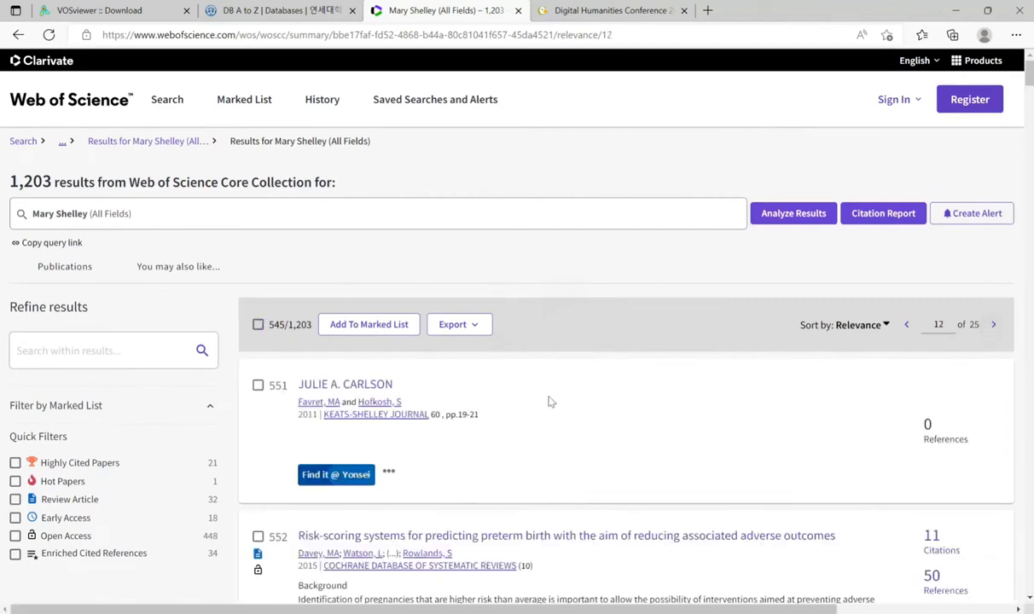
scroll(537, 376, "down", 2)
scroll(339, 342, "down", 2)
scroll(607, 375, "up", 3)
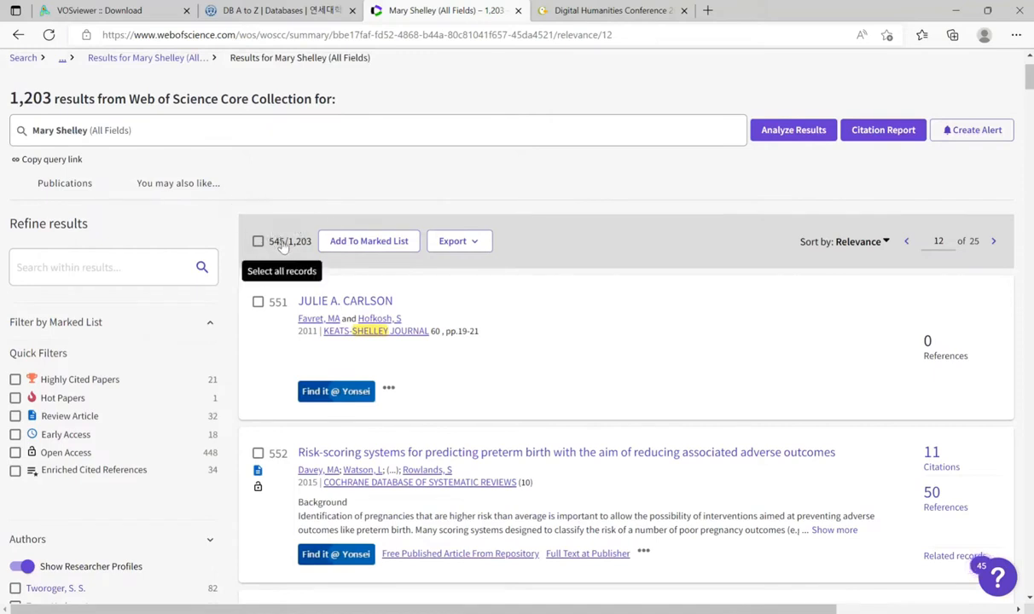
left_click(461, 234)
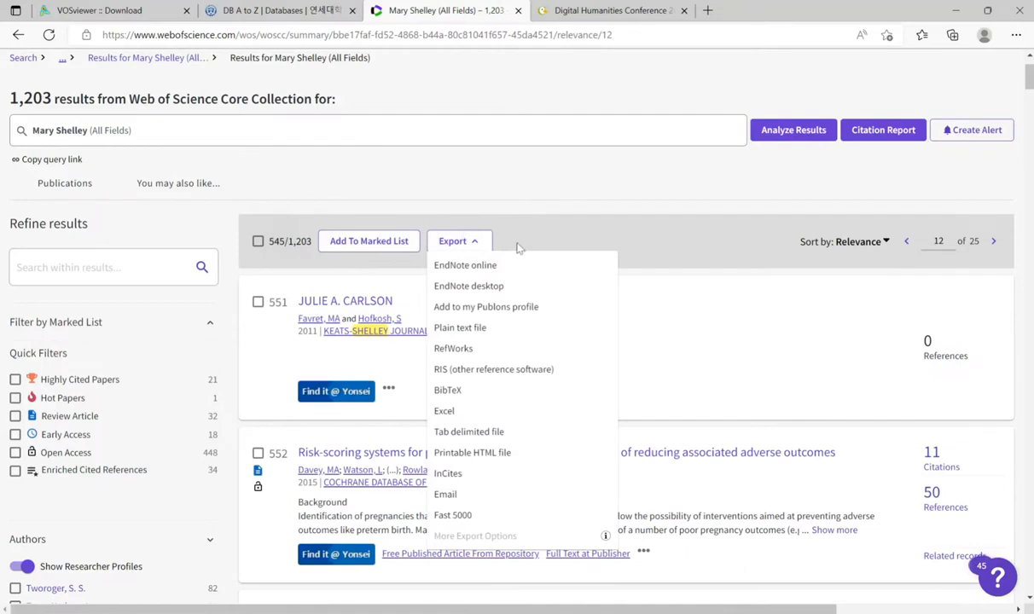
left_click(505, 372)
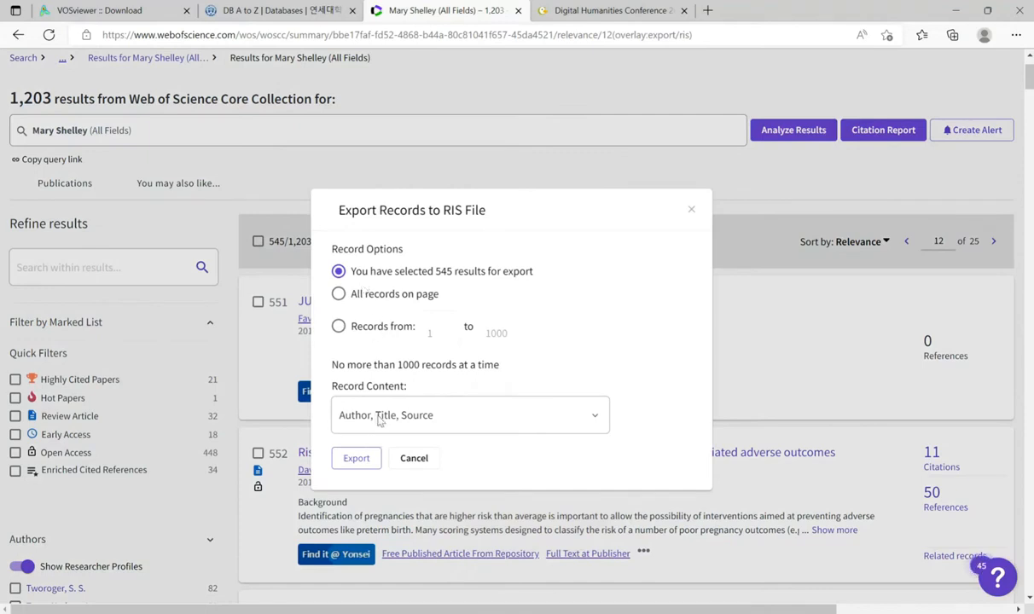
left_click(380, 420)
left_click(408, 461)
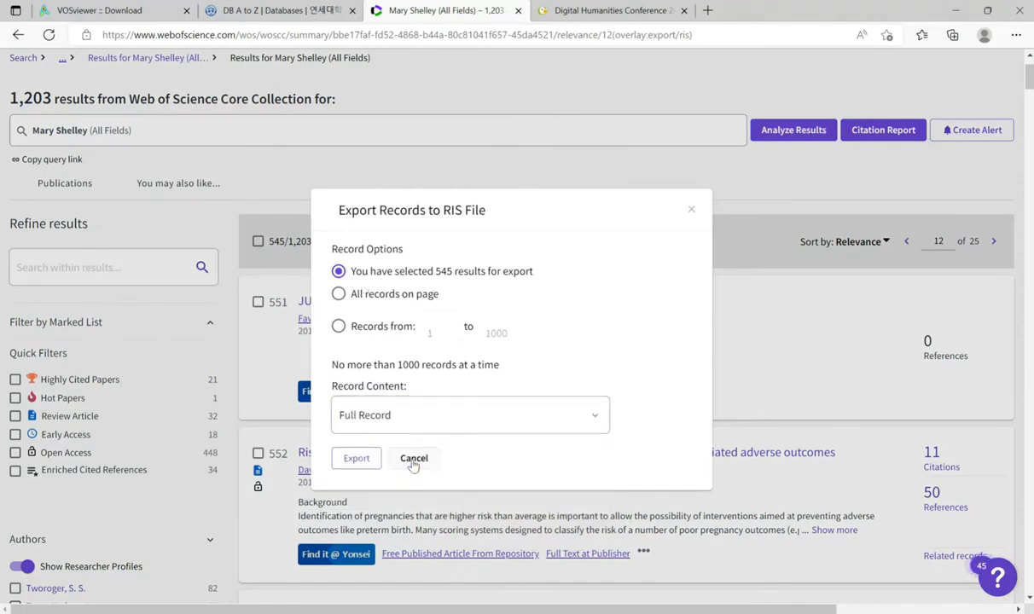
left_click(431, 406)
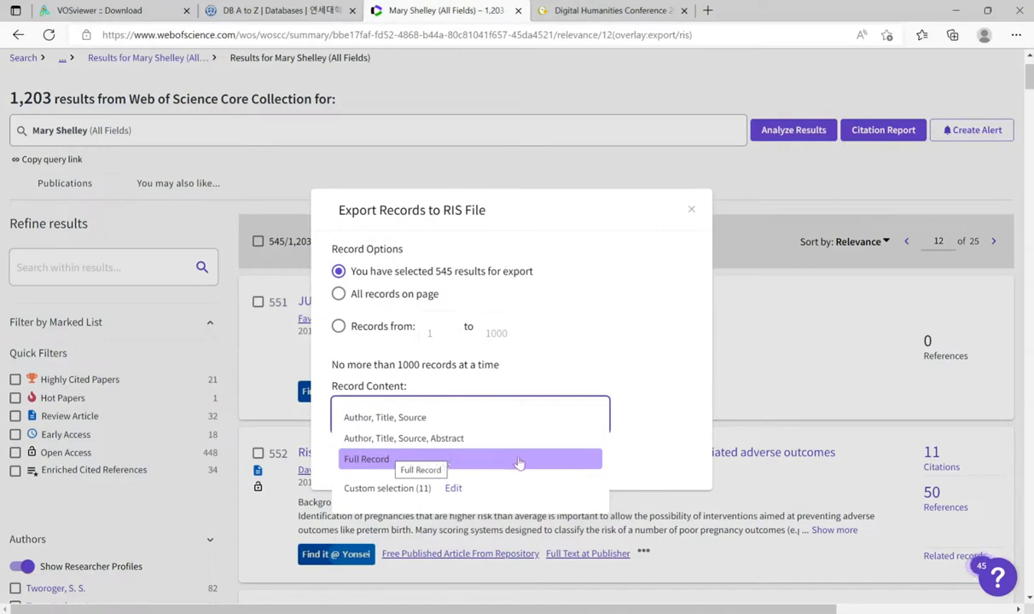
left_click(521, 336)
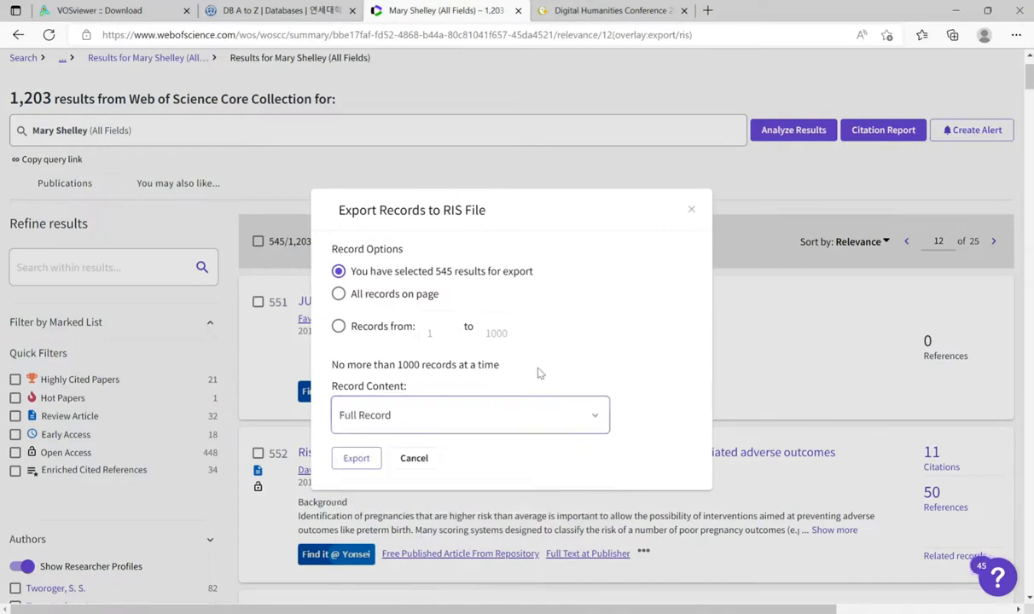
left_click(358, 458)
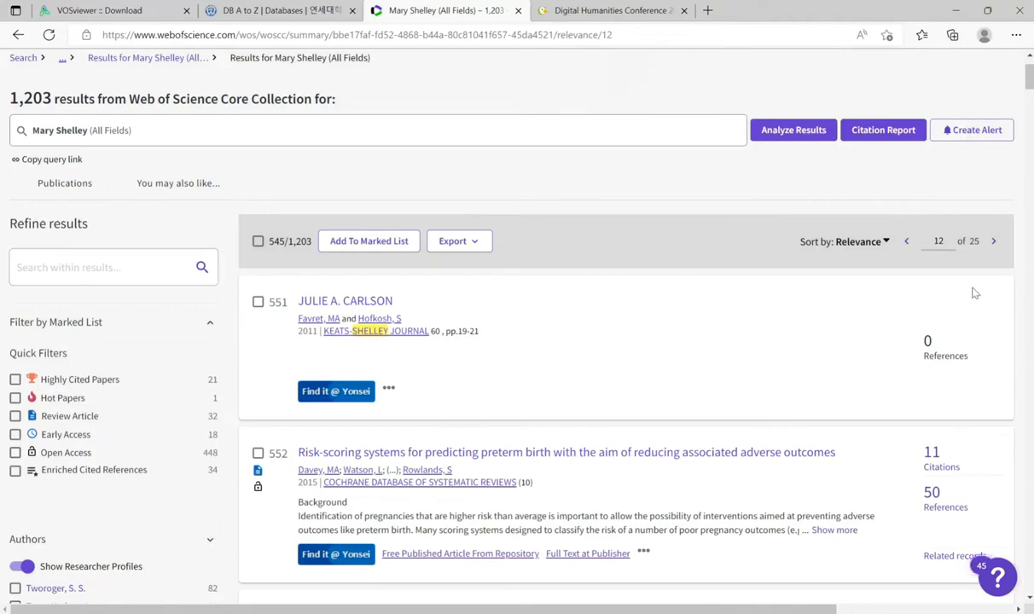
Step: Switch to VOSviewer and start a map based on bibliographic data, read from reference manager files
scroll(504, 437, "down", 2)
key("alt+Tab")
key("Return")
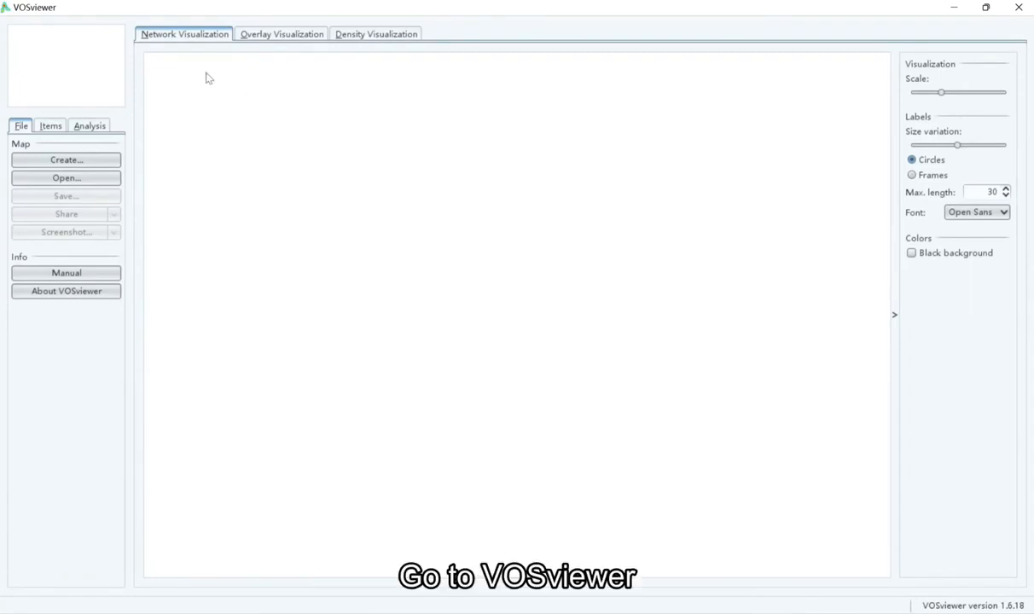
left_click(85, 157)
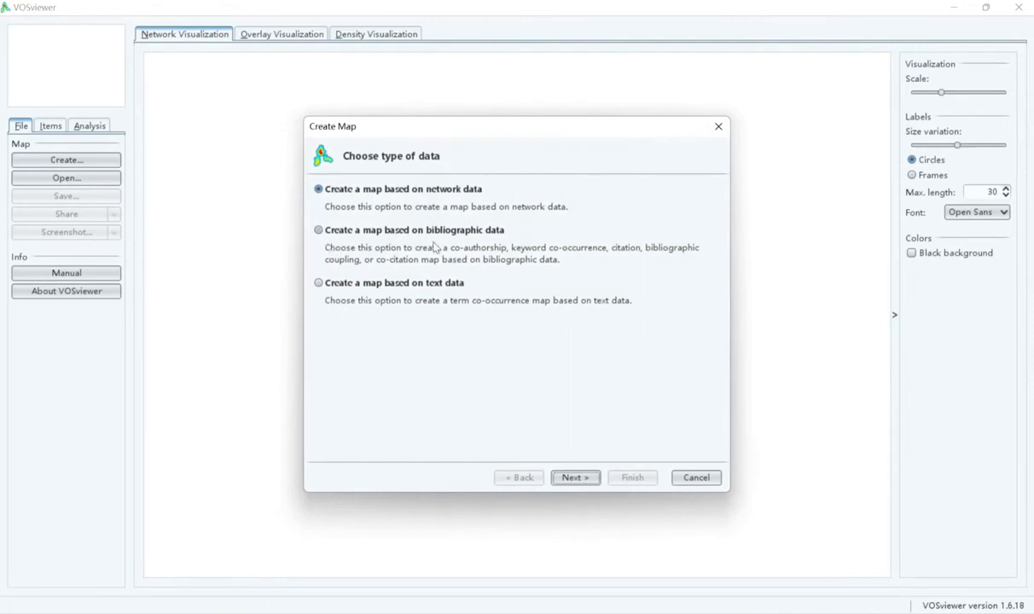
left_click(346, 235)
left_click(581, 478)
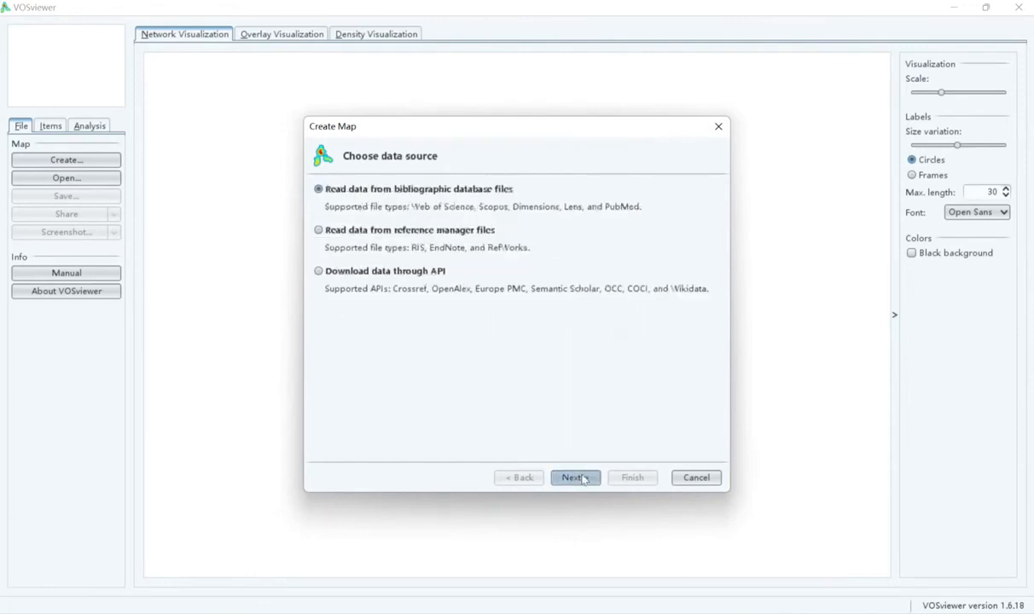
left_click(334, 233)
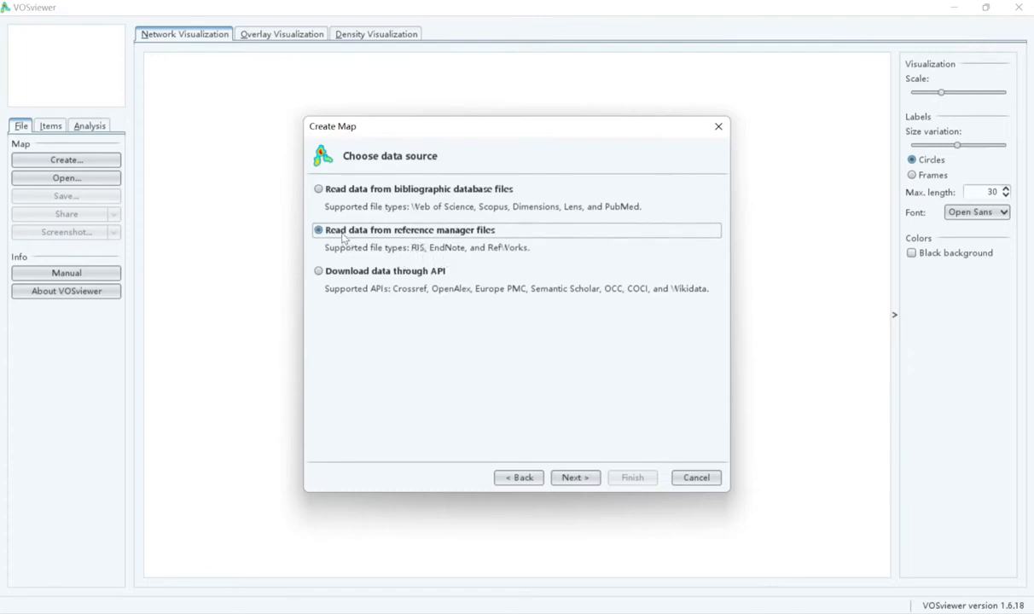
left_click(575, 478)
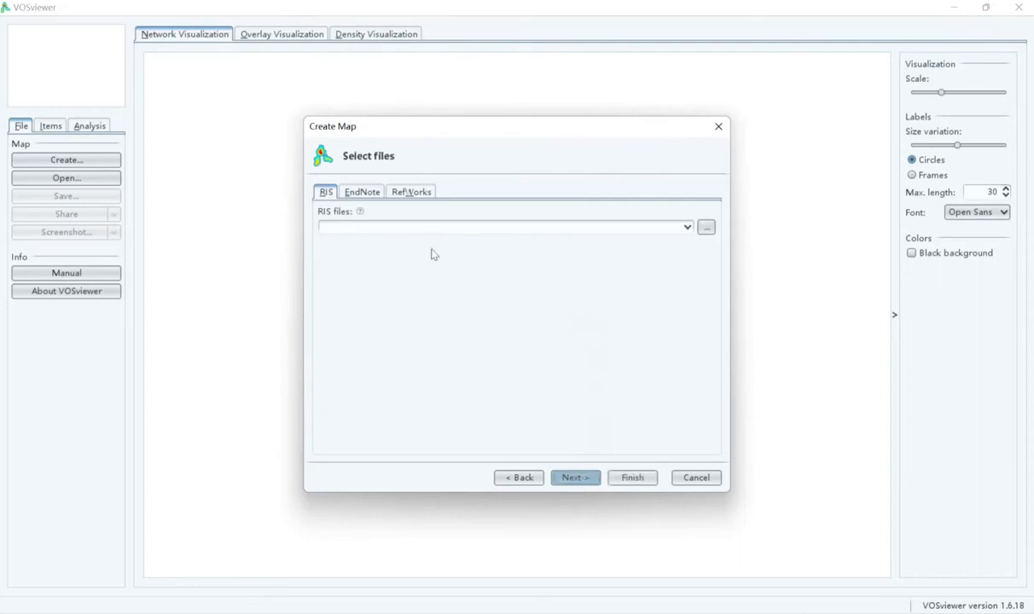
Step: Load the exported RIS file savedrecs (3).ris as the map's data
left_click(706, 227)
left_click(401, 240)
left_click(595, 412)
left_click(570, 479)
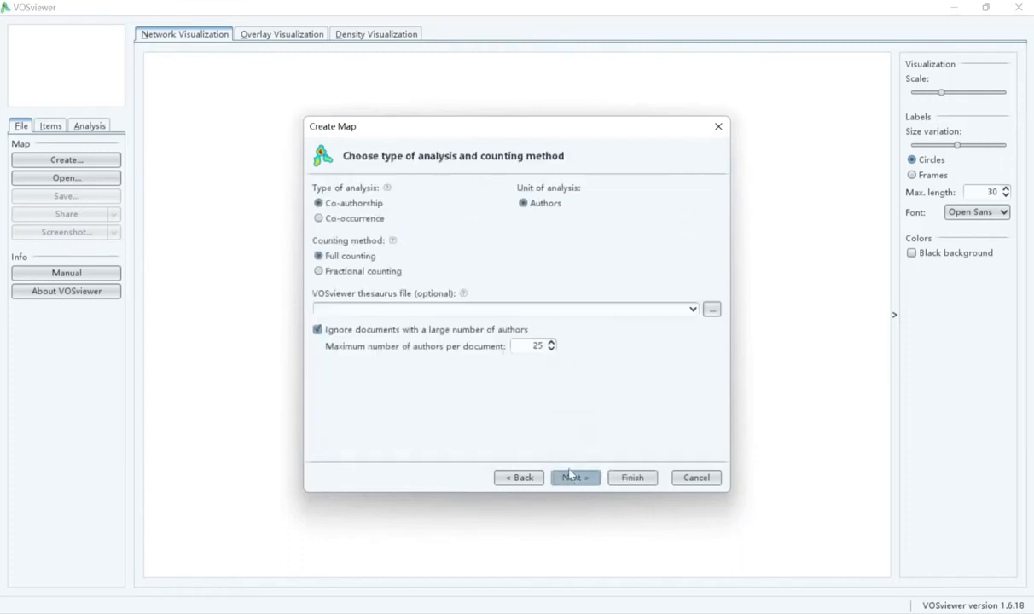
Step: Set up a full-counting keyword co-occurrence analysis with a minimum of 4 occurrences per keyword and 45 keywords selected
left_click(356, 224)
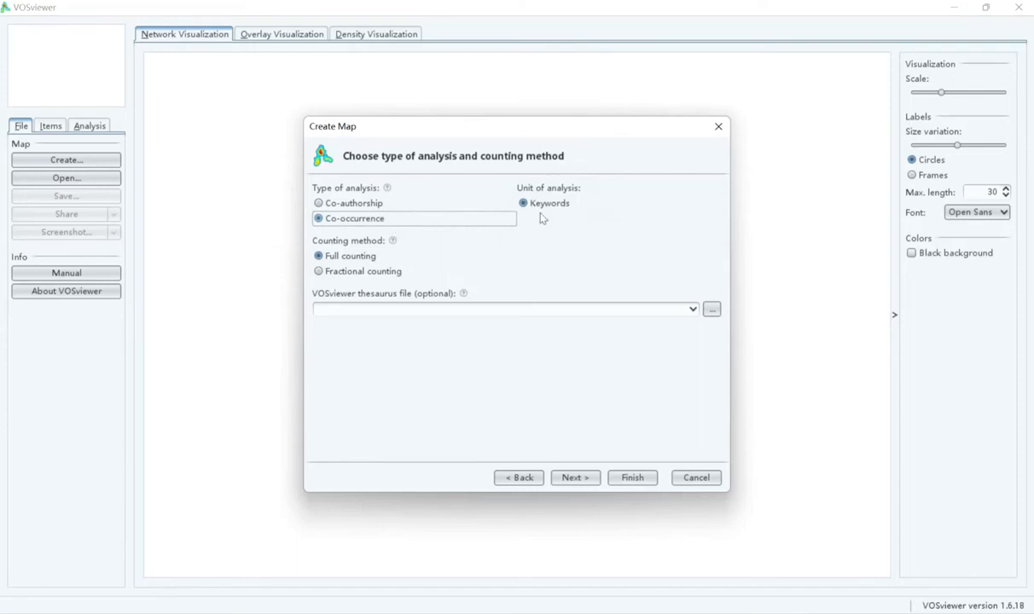
left_click(574, 479)
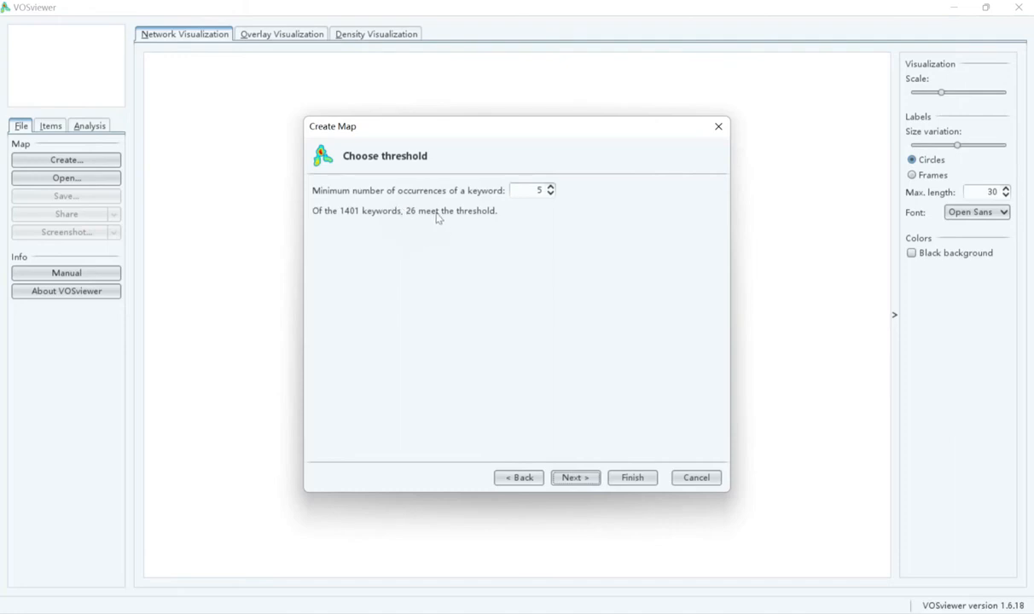
left_click(550, 194)
left_click(550, 195)
left_click(550, 187)
left_click(574, 478)
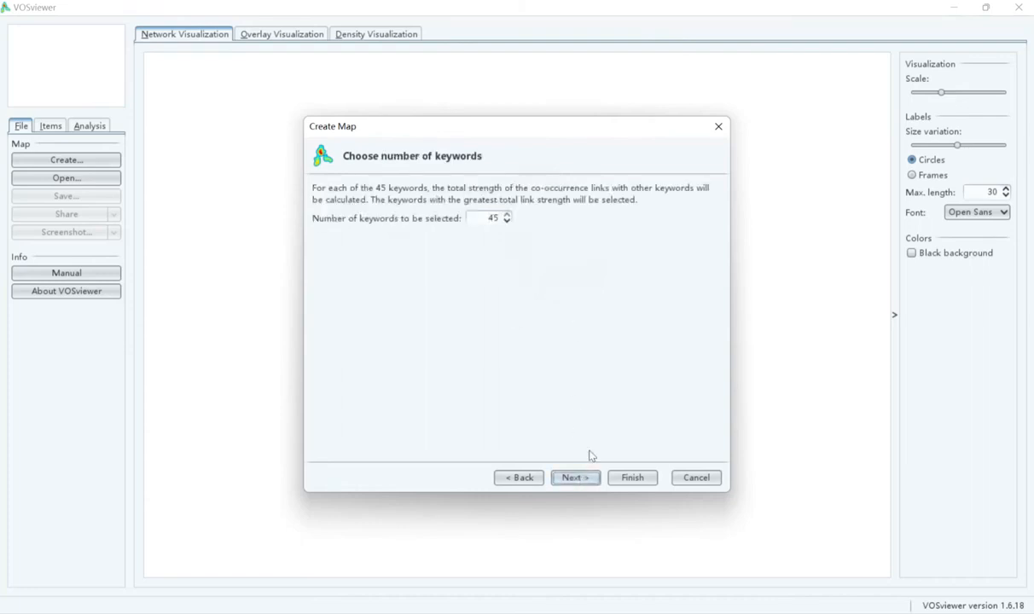
left_click(580, 479)
Step: Exclude the keywords mary shelley, percy bysshe shelley and shelley,mary, and create the map from the largest set of connected items only
scroll(526, 291, "down", 2)
scroll(526, 291, "up", 2)
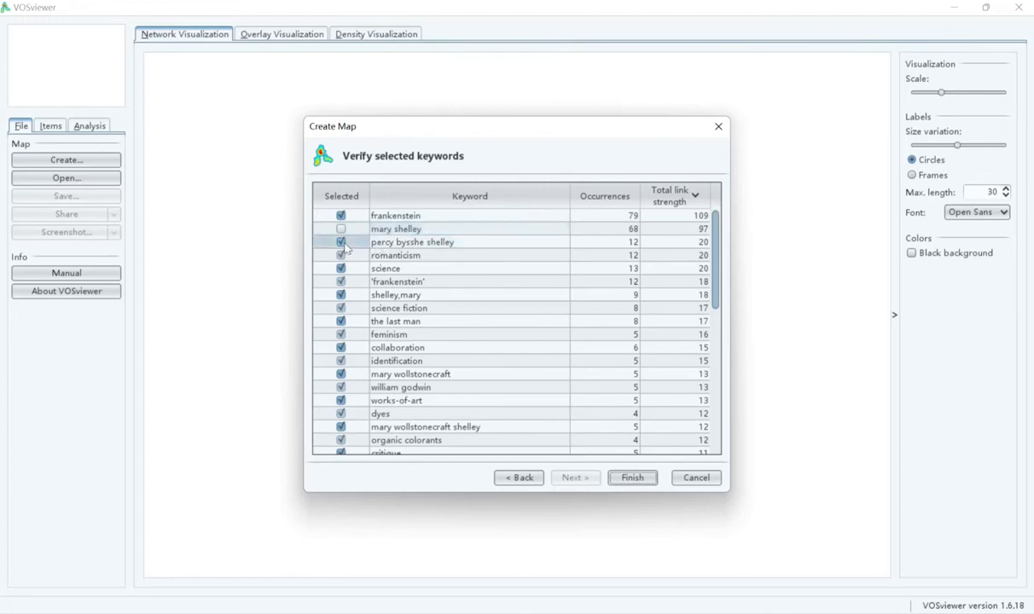
left_click(341, 294)
scroll(362, 297, "down", 5)
scroll(368, 297, "up", 5)
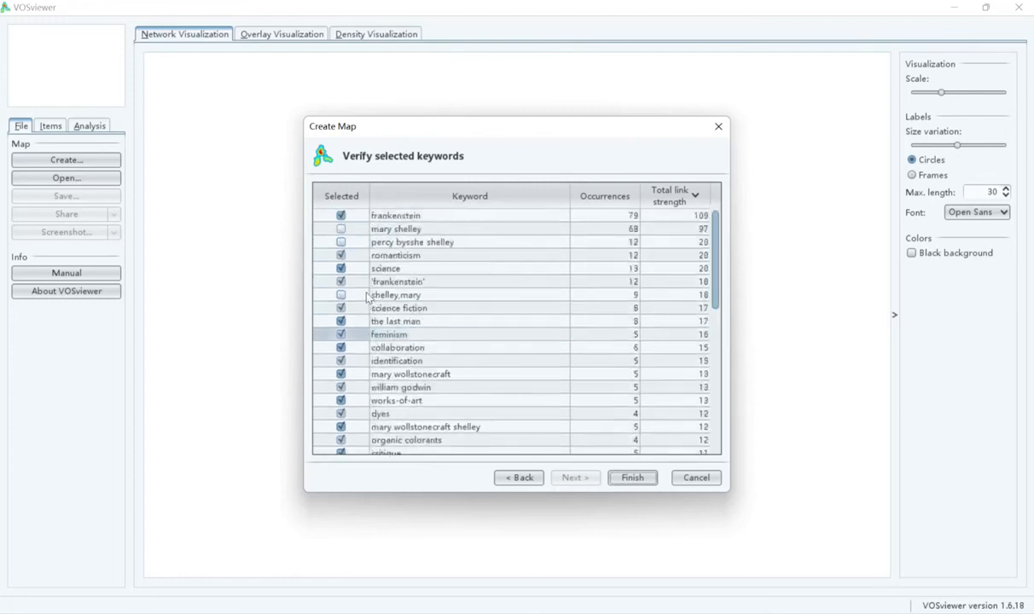
scroll(461, 307, "down", 7)
scroll(556, 412, "down", 2)
left_click(632, 478)
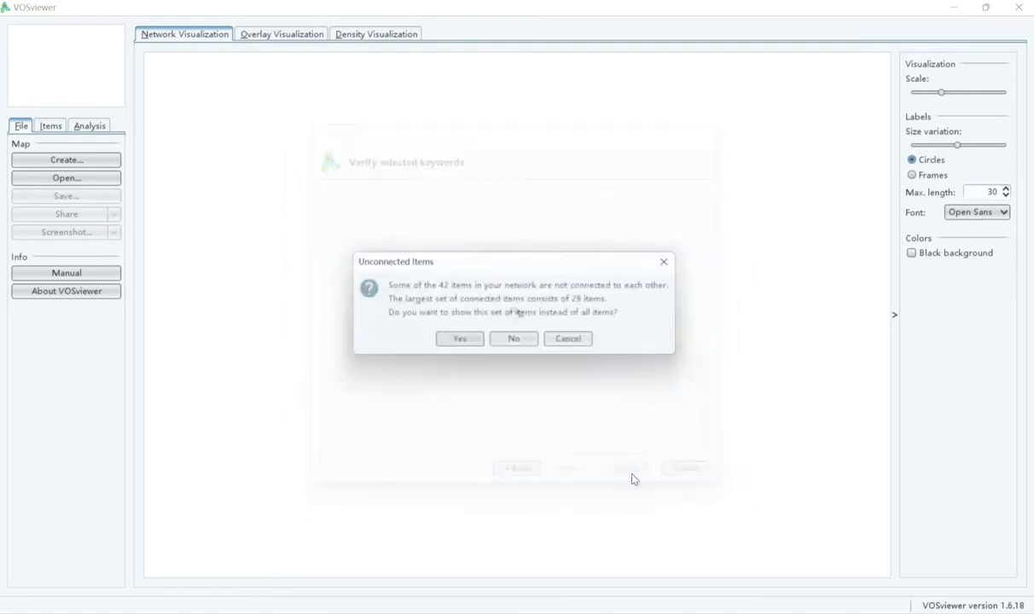
left_click(460, 341)
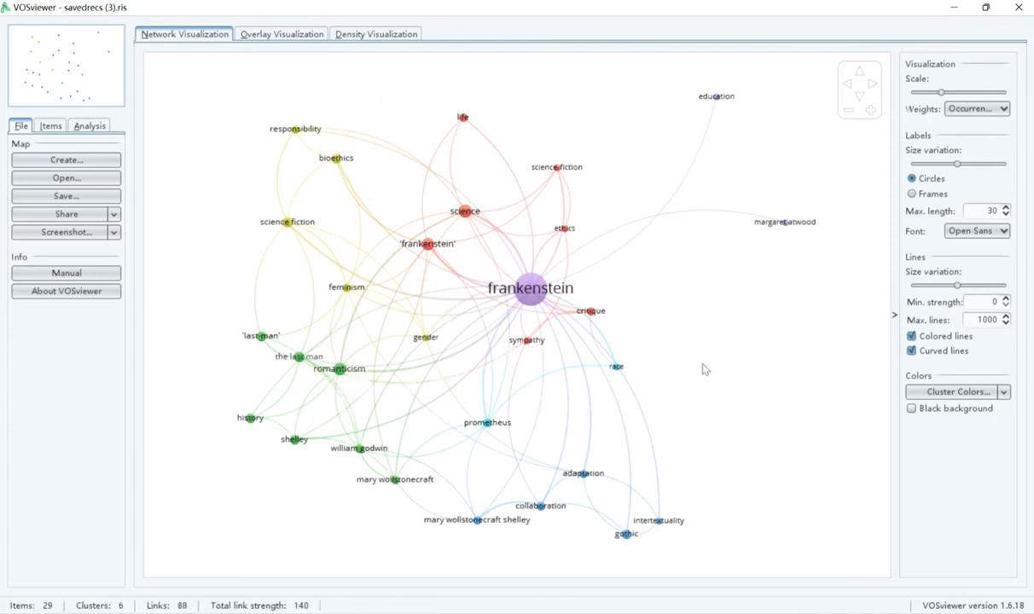
Step: Look at the density visualization, the item list and the analysis settings, and return to the network visualization and file options
left_click(376, 35)
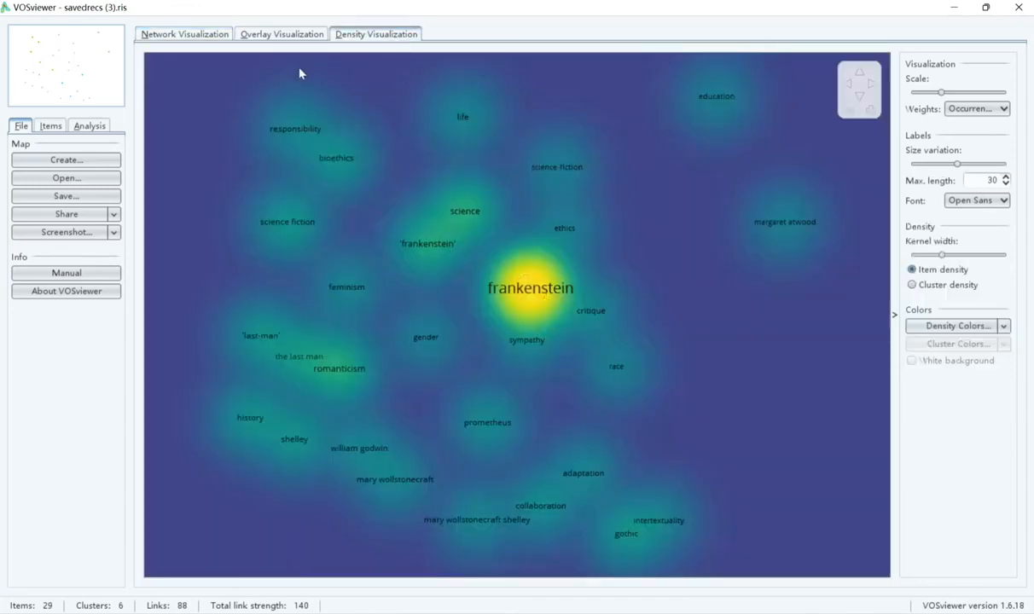
left_click(199, 35)
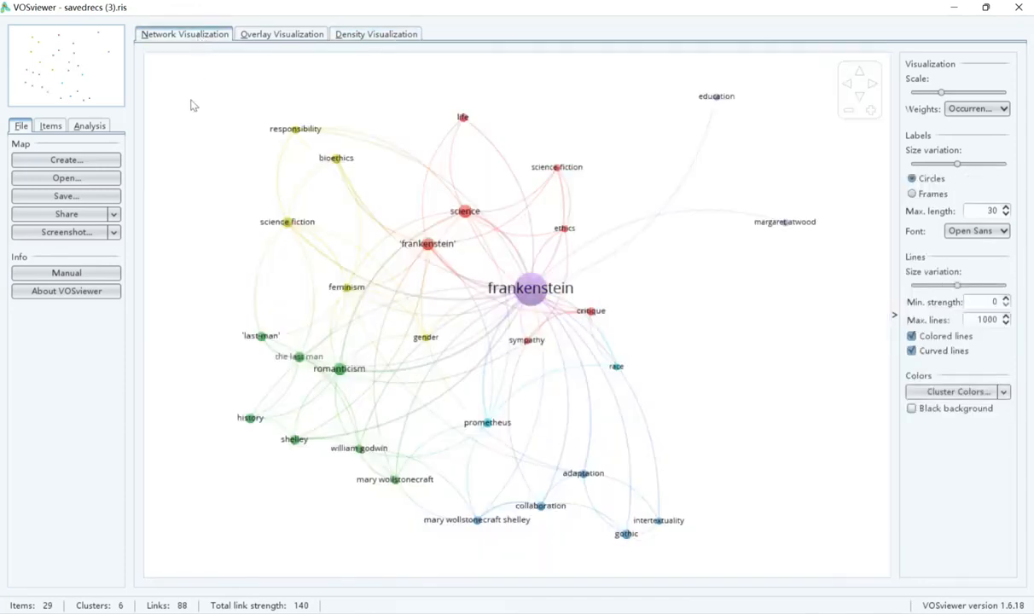
left_click(52, 127)
left_click(88, 127)
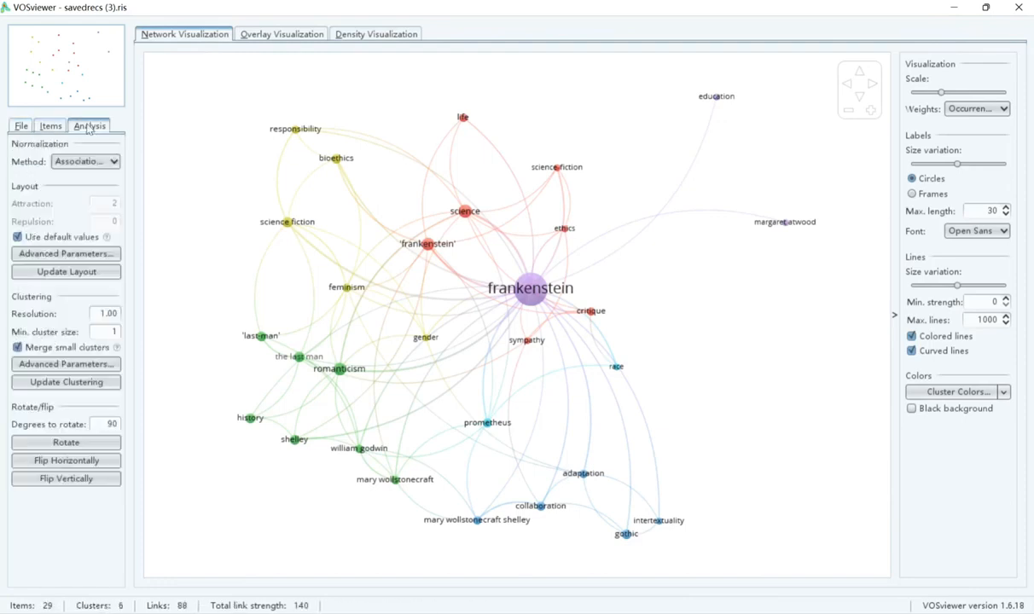
left_click(51, 127)
left_click(21, 126)
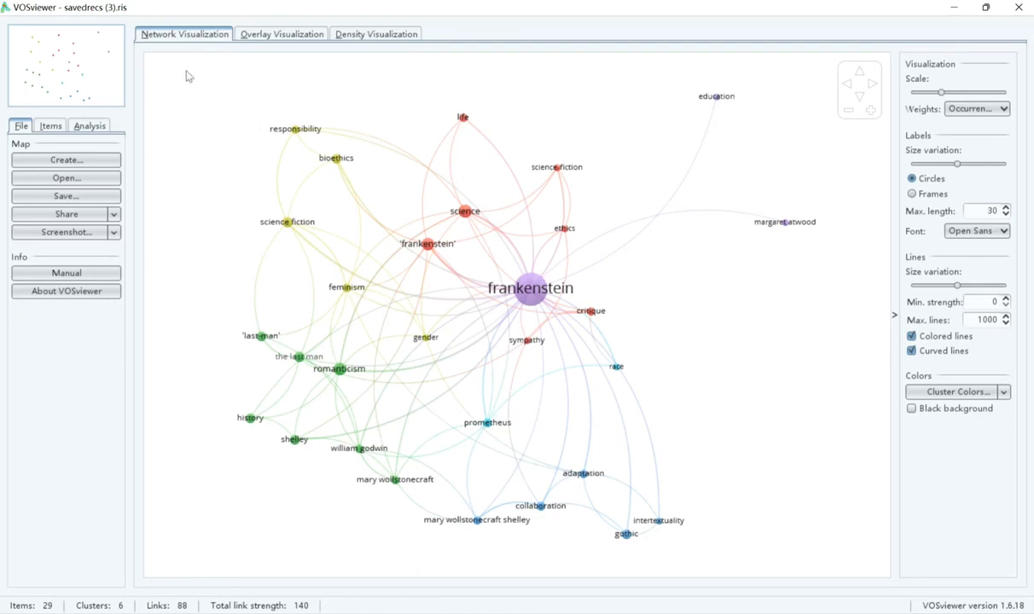
Step: Save the network map as a PNG screenshot named demo in the demo folder and open the saved image
left_click(86, 232)
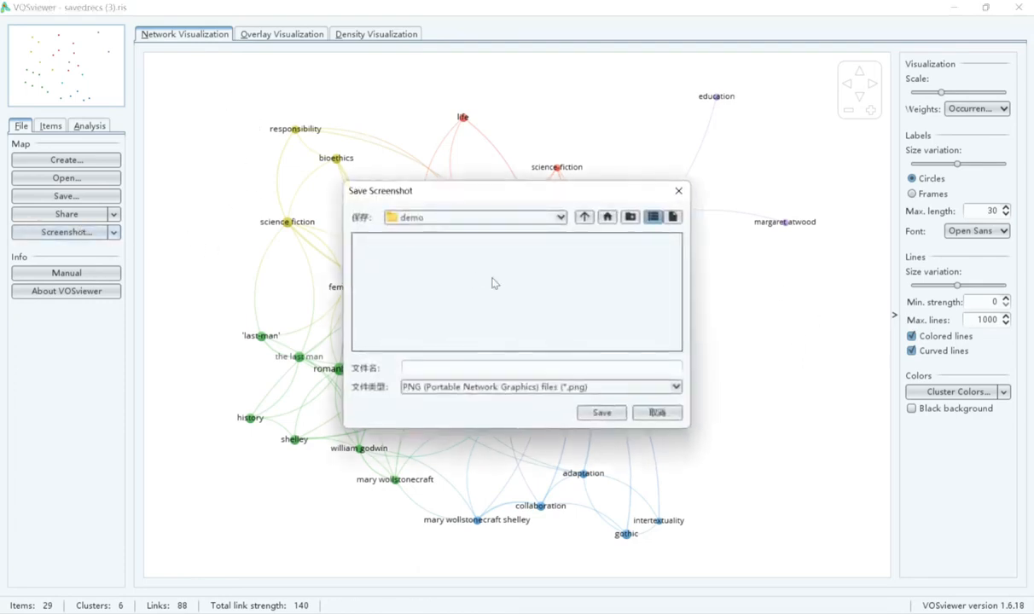
left_click(563, 386)
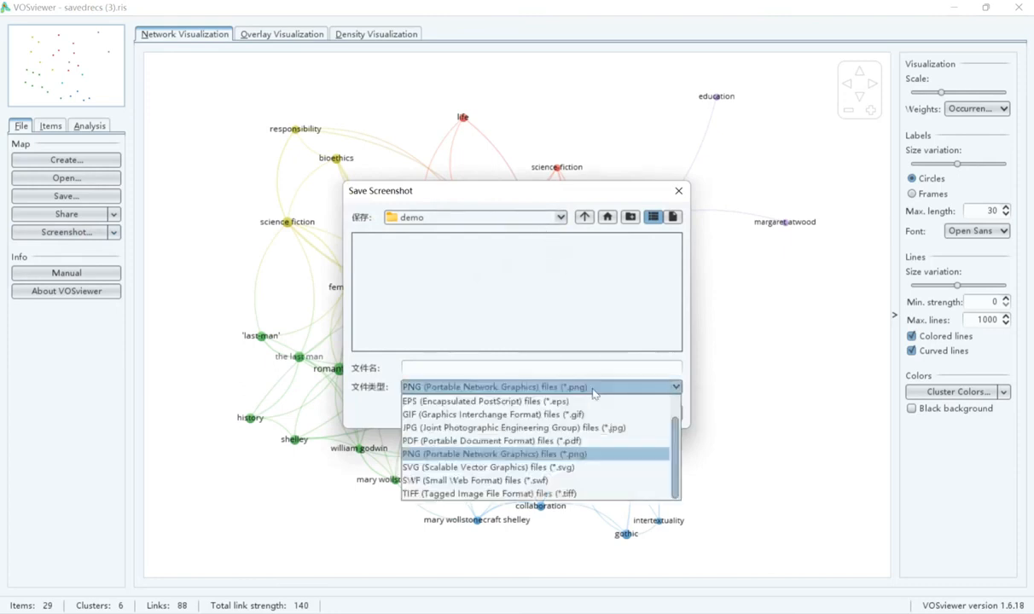
left_click(563, 453)
left_click(506, 369)
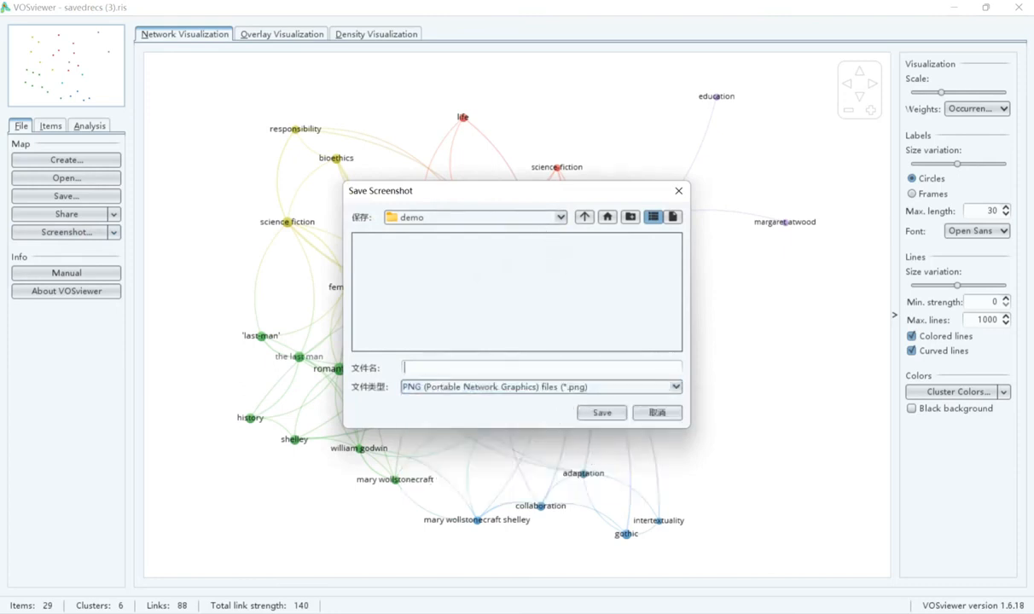
type("demo")
key("Return")
left_click(615, 416)
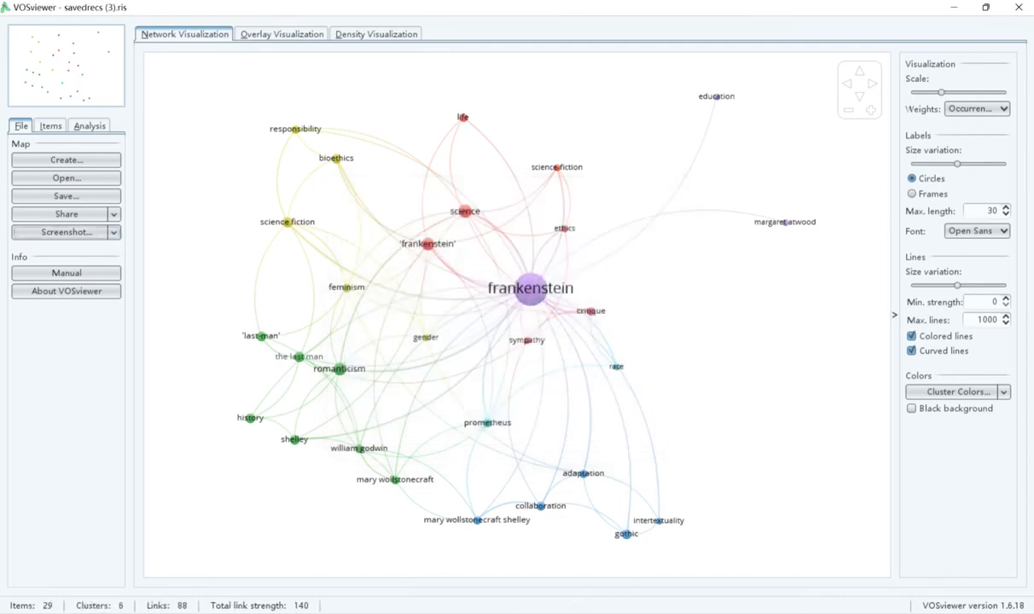
left_click(576, 608)
double_click(92, 130)
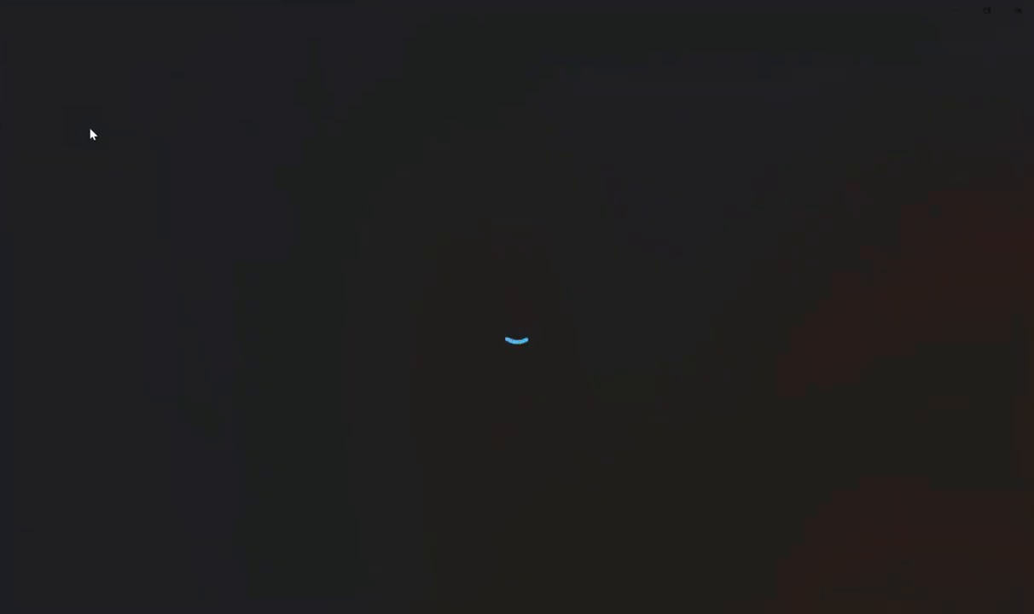